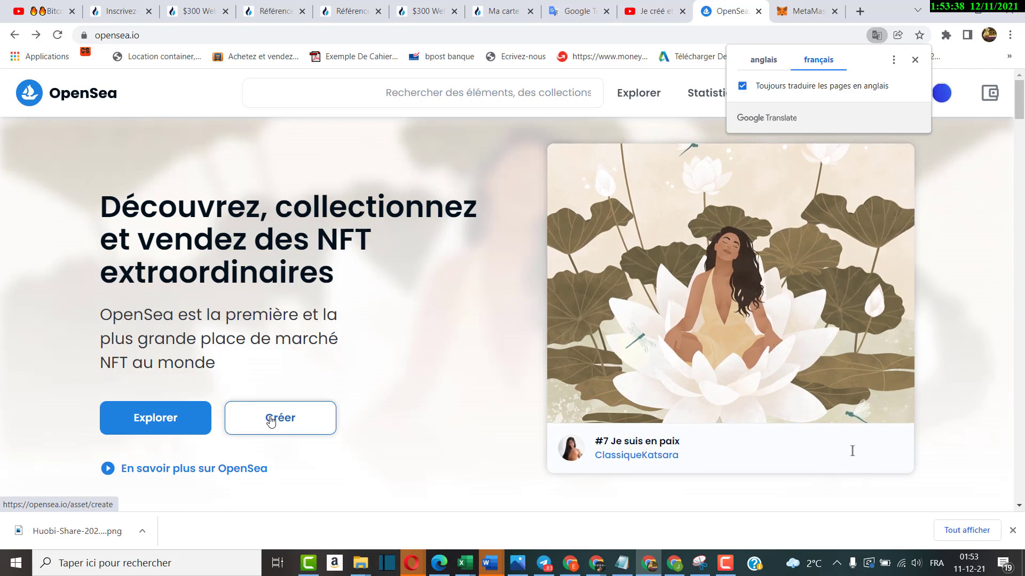
- Start creating a new NFT item and upload the image "Etoile dans la galaxy" from the Téléchargements folder
{"action": "left_click", "coordinate": [270, 421]}
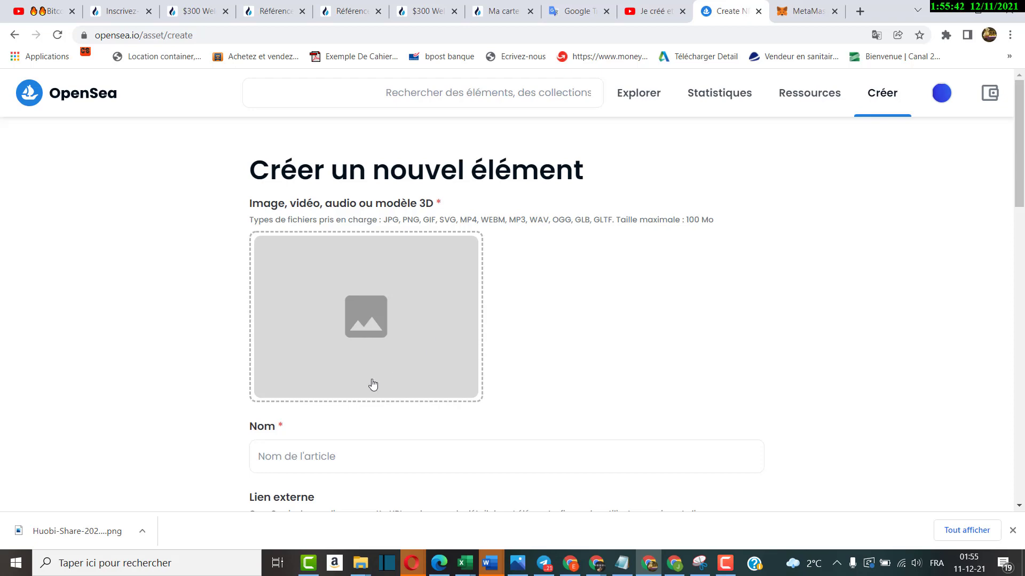
{"action": "left_click", "coordinate": [369, 302]}
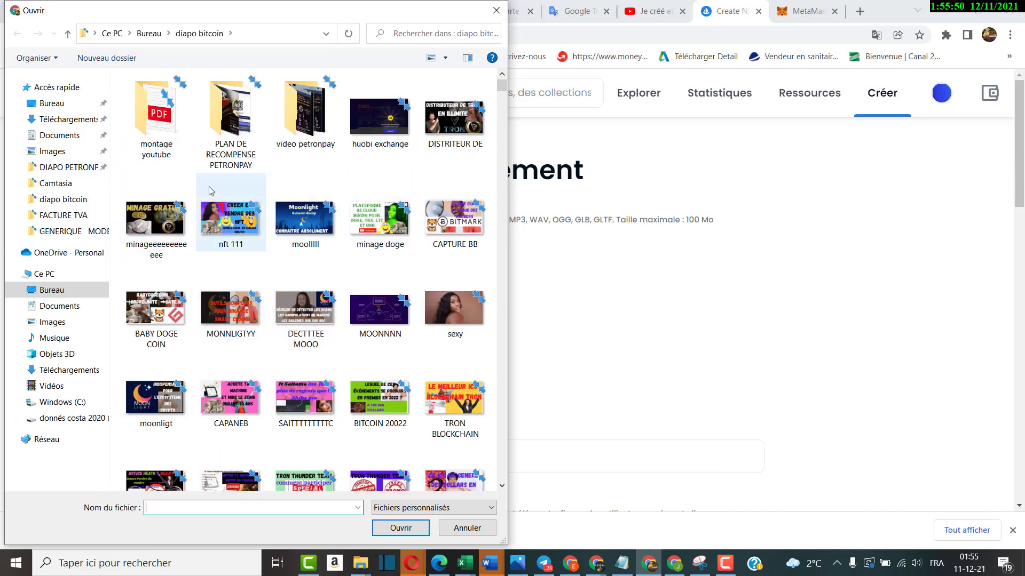
{"action": "left_click", "coordinate": [83, 118]}
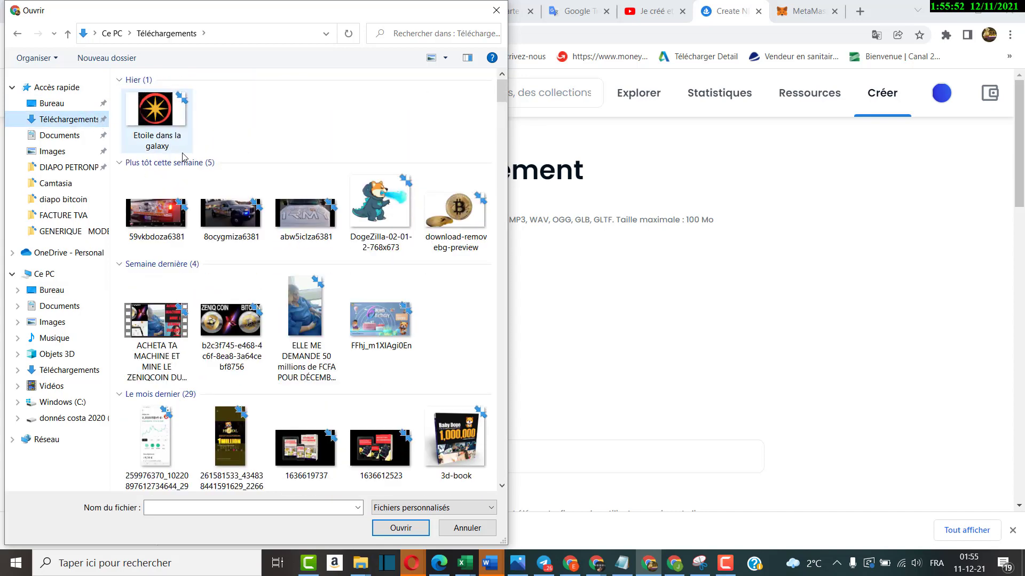
{"action": "left_click", "coordinate": [151, 115]}
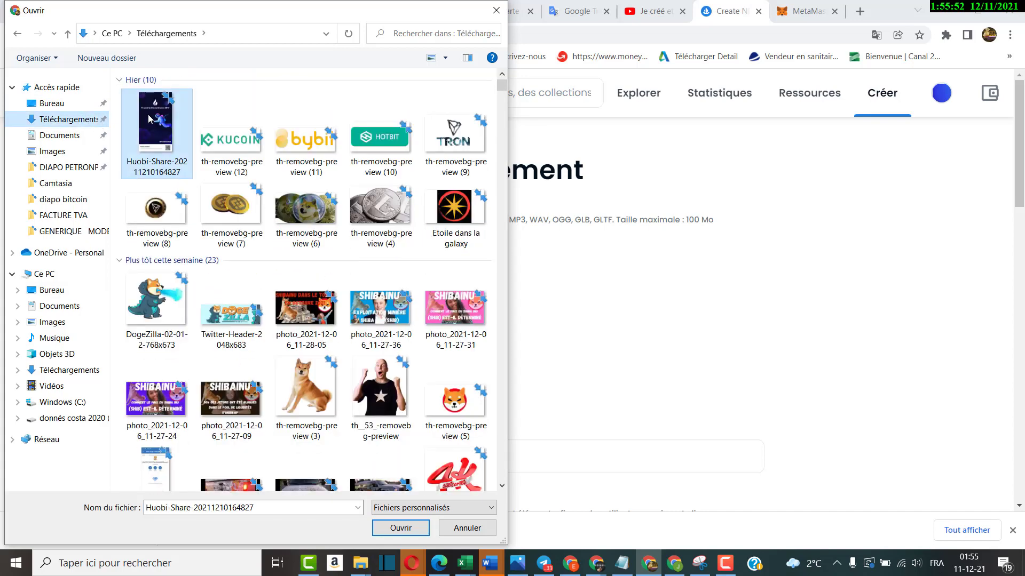
{"action": "left_click", "coordinate": [451, 218]}
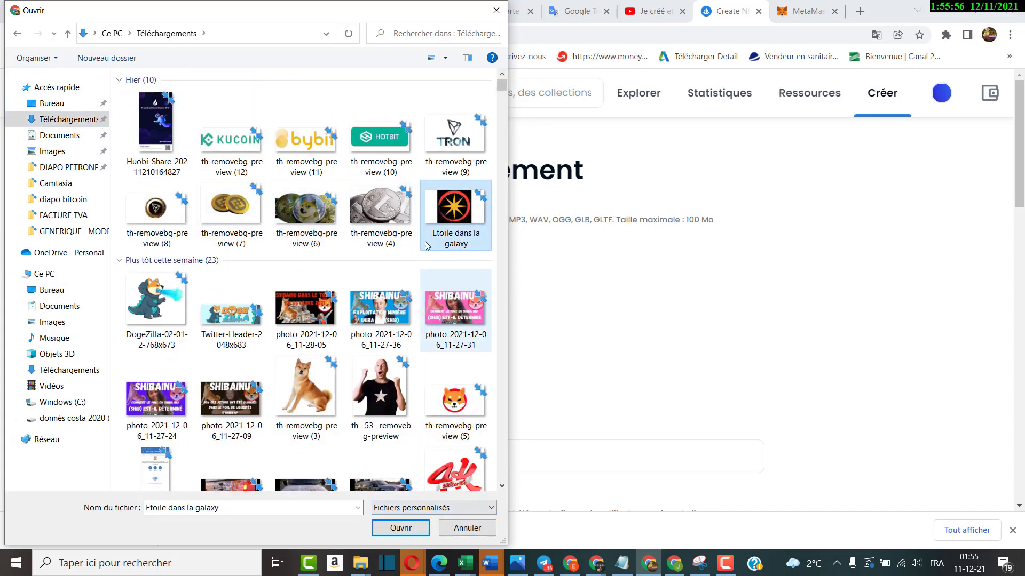
{"action": "left_click", "coordinate": [399, 528]}
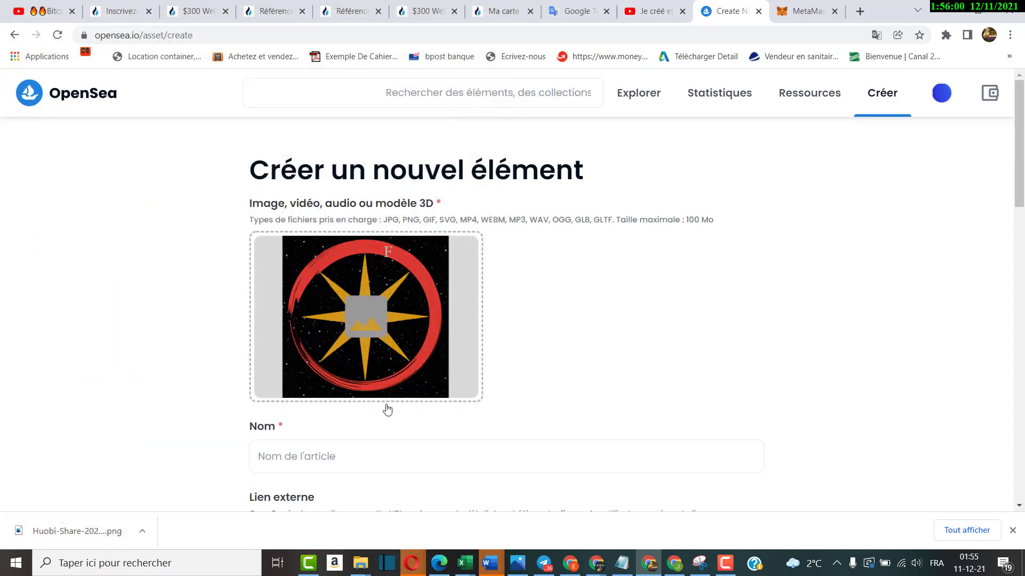
- Name the new item "Etoile dans galaxie"
{"action": "scroll", "coordinate": [355, 443], "scroll_direction": "down", "scroll_amount": 1}
{"action": "left_click", "coordinate": [350, 395]}
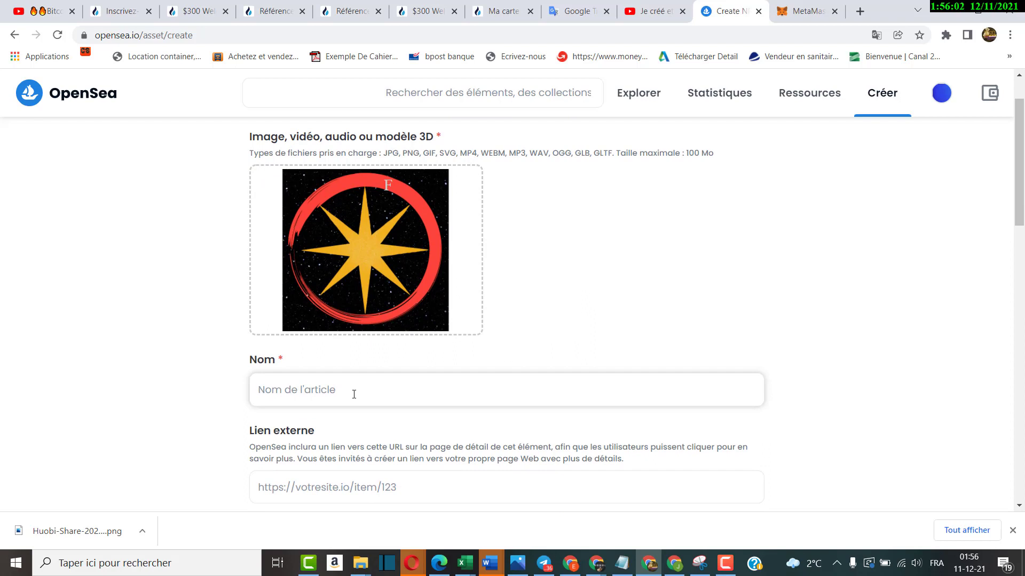
{"action": "type", "text": "E"}
{"action": "type", "text": "toile dans galaxie"}
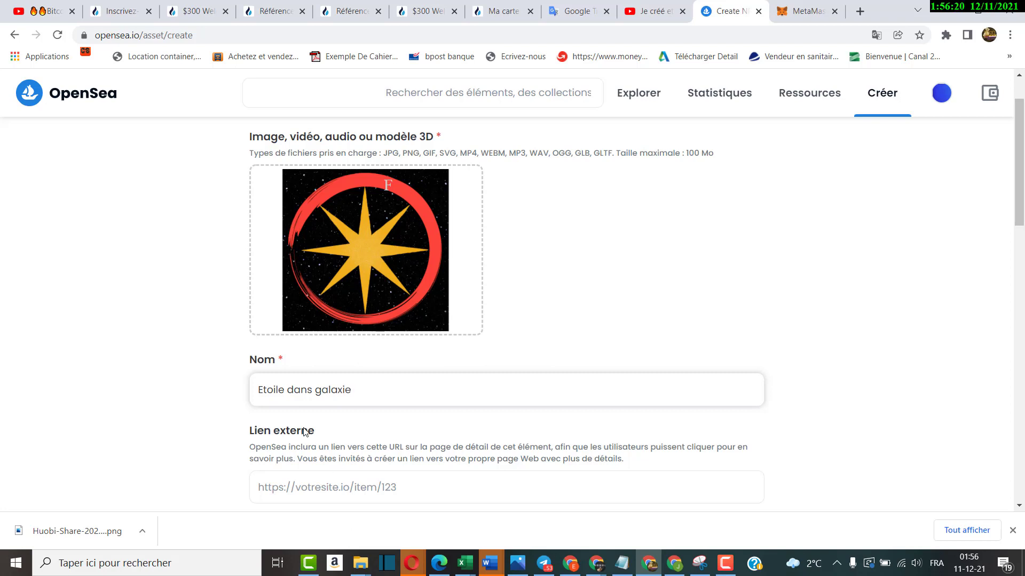
- Copy the item's name and translate it from French to English in Google Translate, opened in a new browser tab
{"action": "left_click_drag", "start_coordinate": [360, 394], "coordinate": [251, 392]}
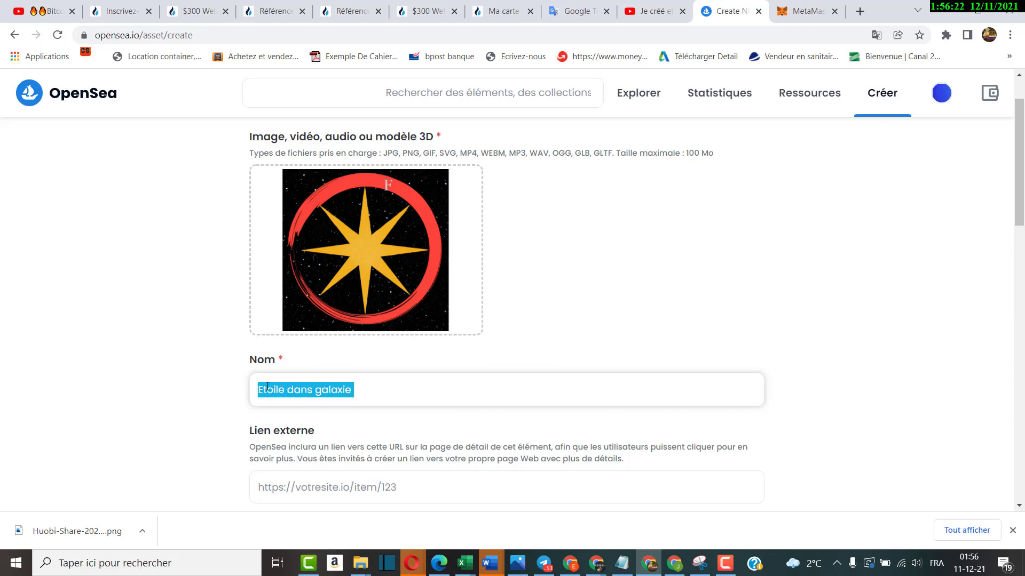
{"action": "right_click", "coordinate": [267, 385]}
{"action": "left_click", "coordinate": [319, 216]}
{"action": "left_click", "coordinate": [859, 11]}
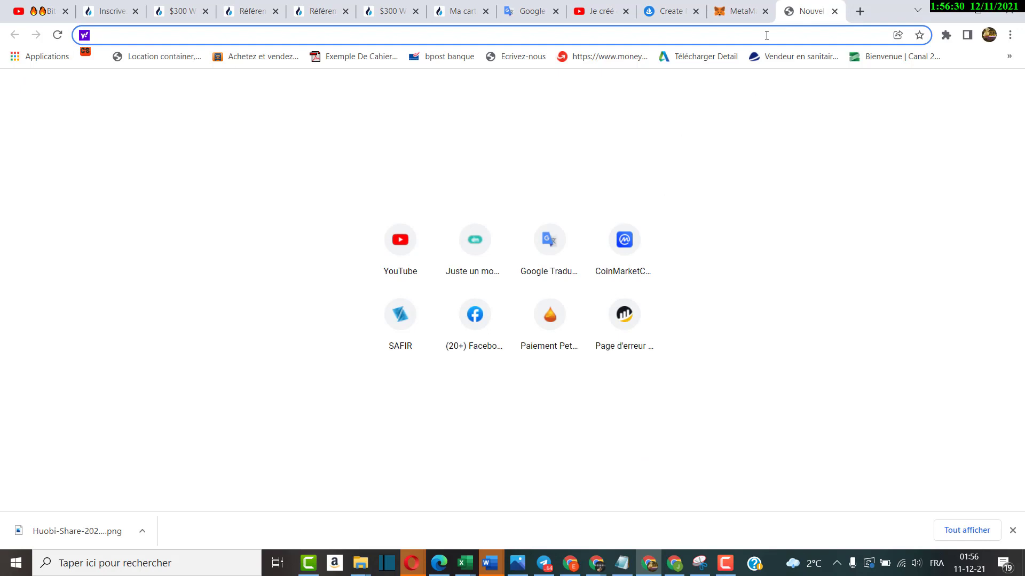
{"action": "type", "text": "translate.google.com"}
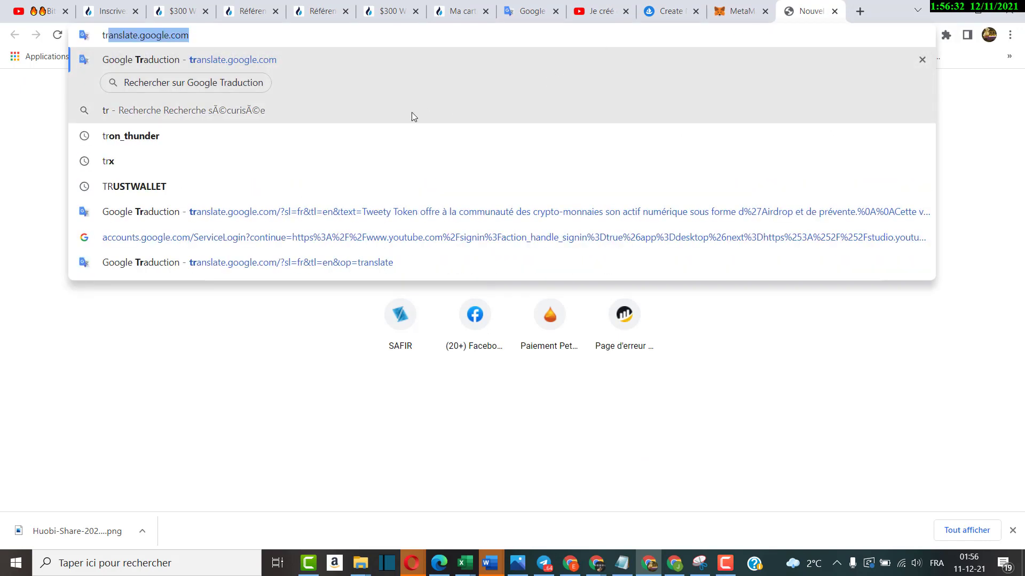
{"action": "left_click", "coordinate": [217, 62]}
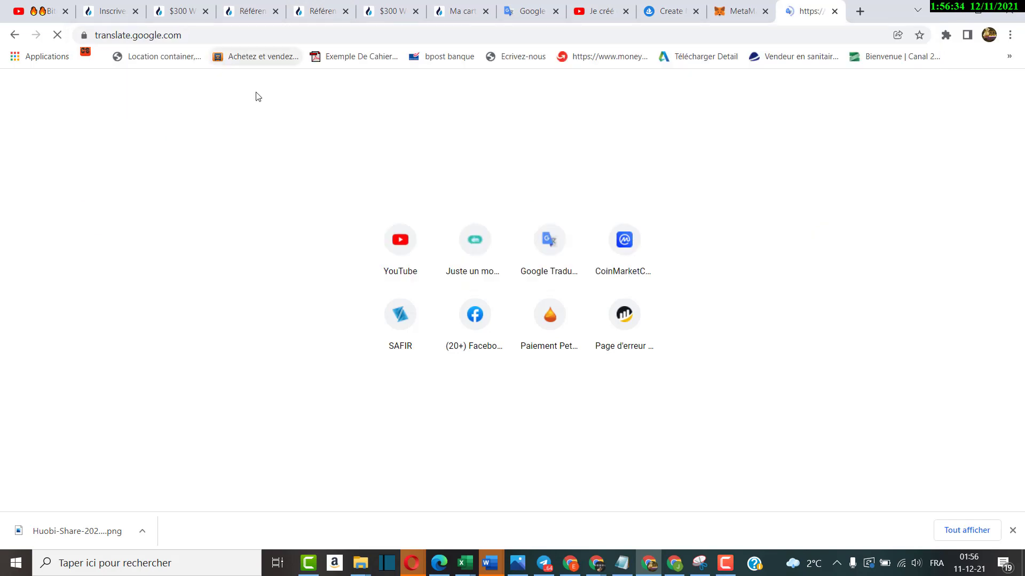
{"action": "key", "text": "ctrl+v"}
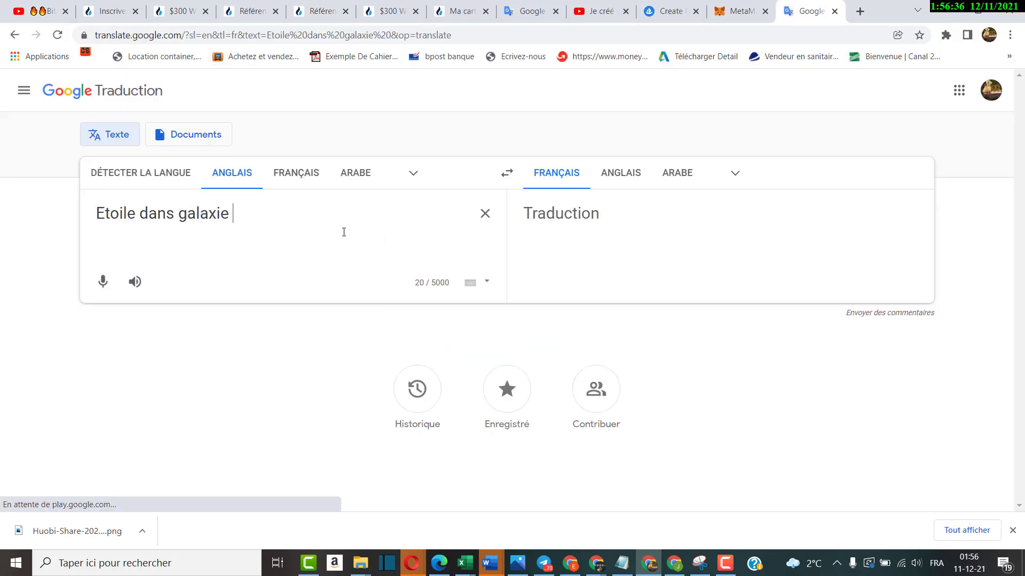
{"action": "left_click", "coordinate": [510, 175]}
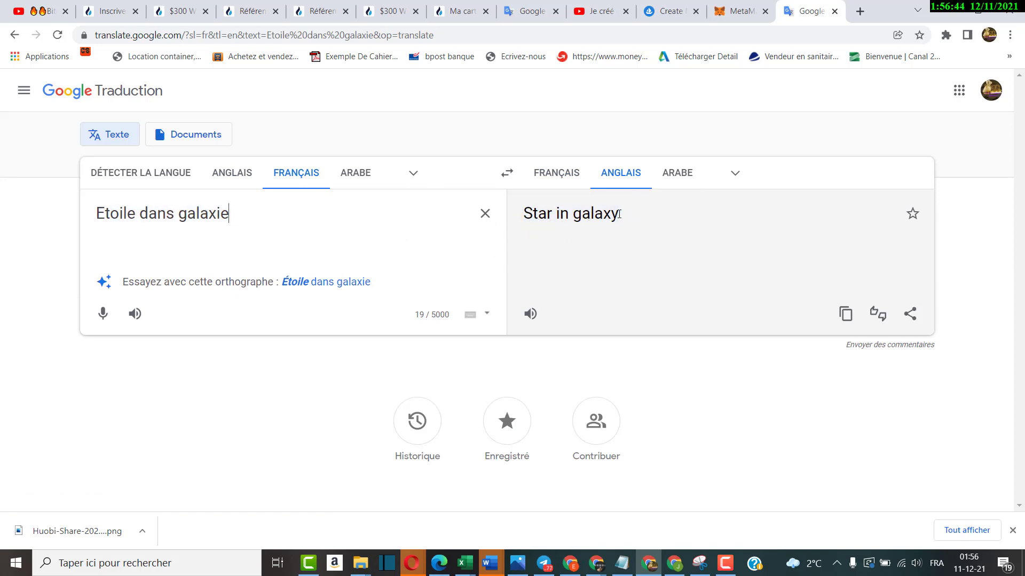
- Copy the English translation and replace the OpenSea item's name with "Star in galaxy"
{"action": "left_click_drag", "start_coordinate": [619, 214], "coordinate": [517, 213]}
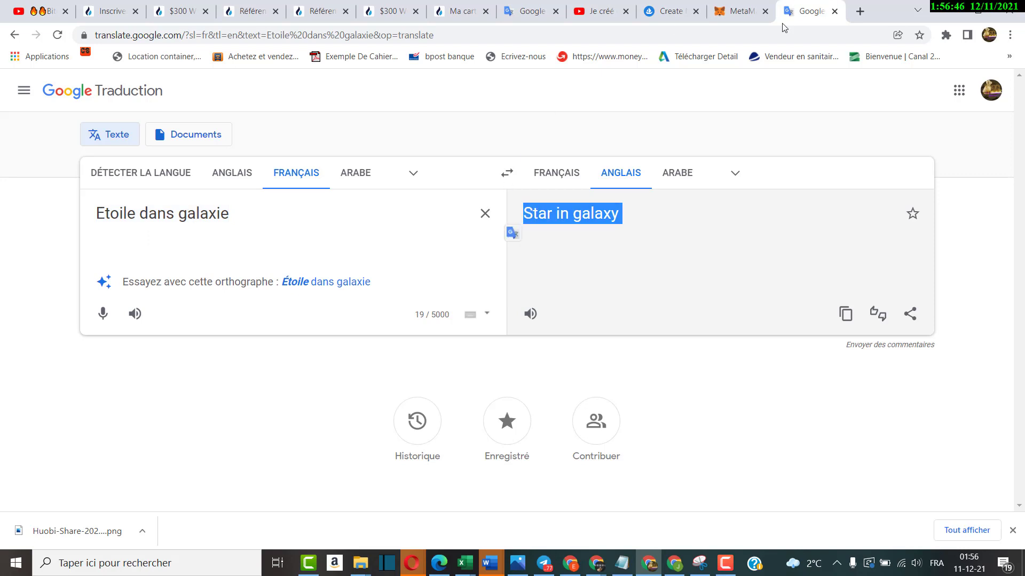
{"action": "left_click", "coordinate": [667, 11]}
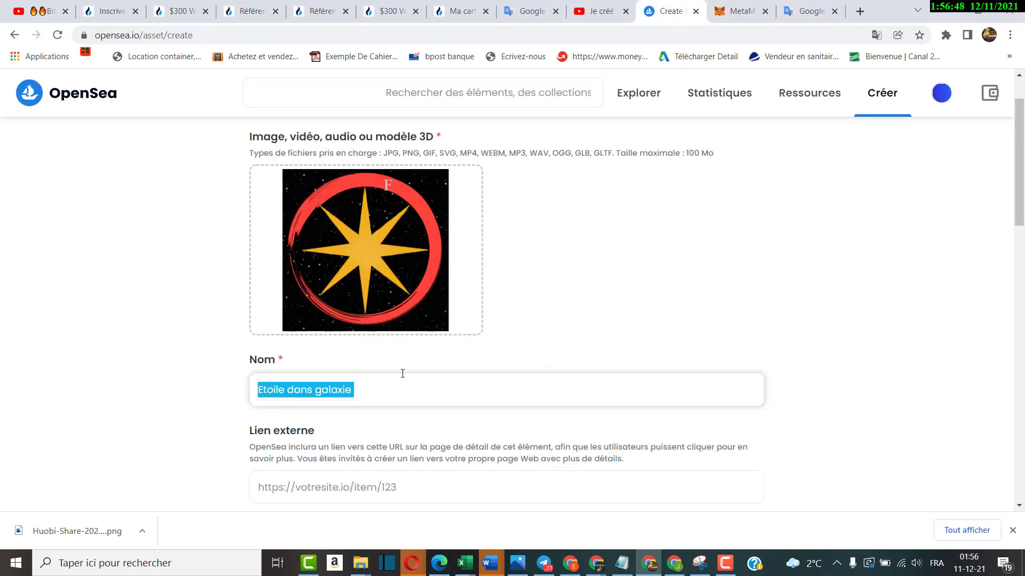
{"action": "key", "text": "ctrl+v"}
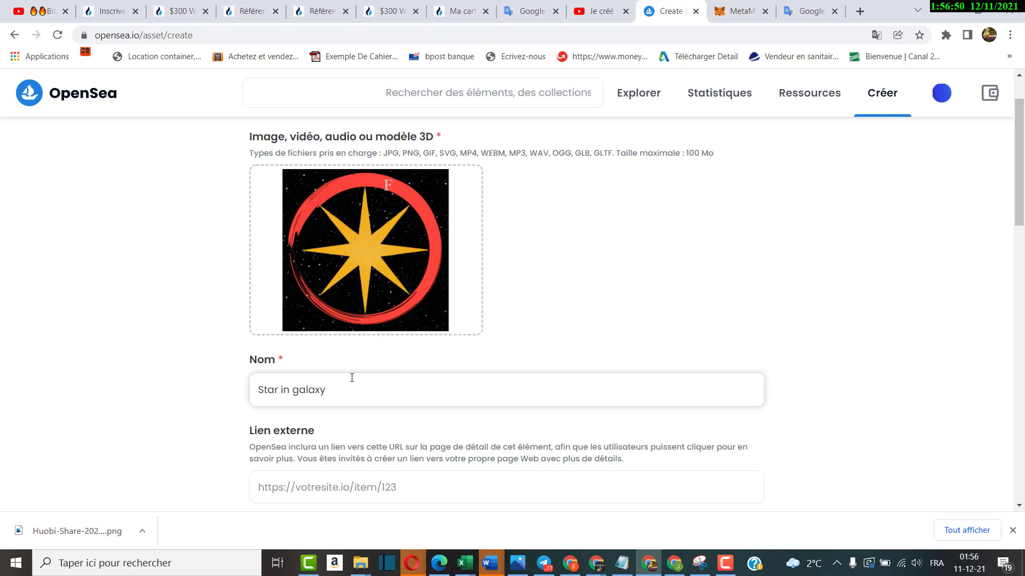
- Examine the Markdown cheat sheet linked from the description field, covering basic and extended syntax, and return to the item form
{"action": "scroll", "coordinate": [296, 477], "scroll_direction": "down", "scroll_amount": 3}
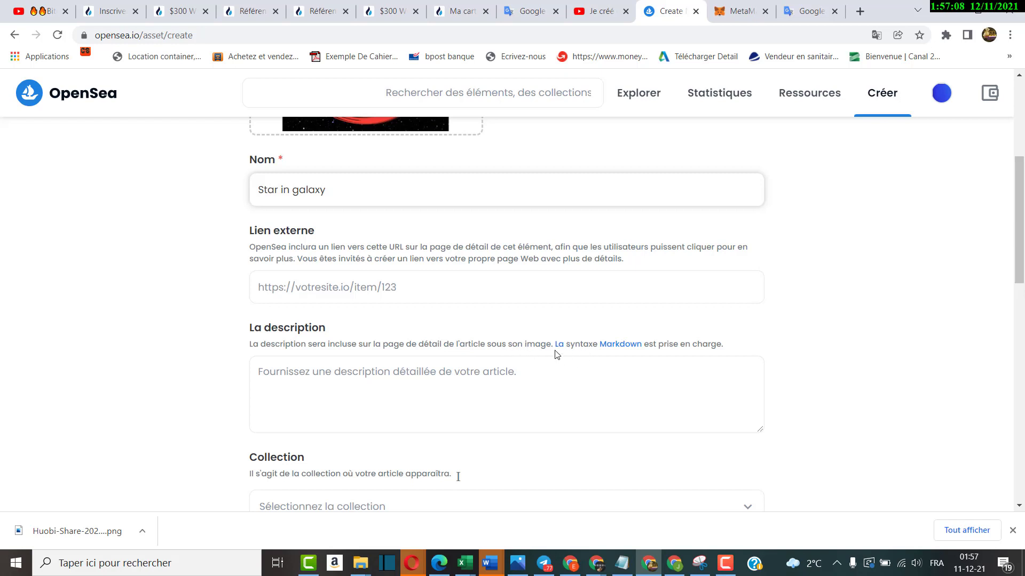
{"action": "left_click", "coordinate": [618, 346]}
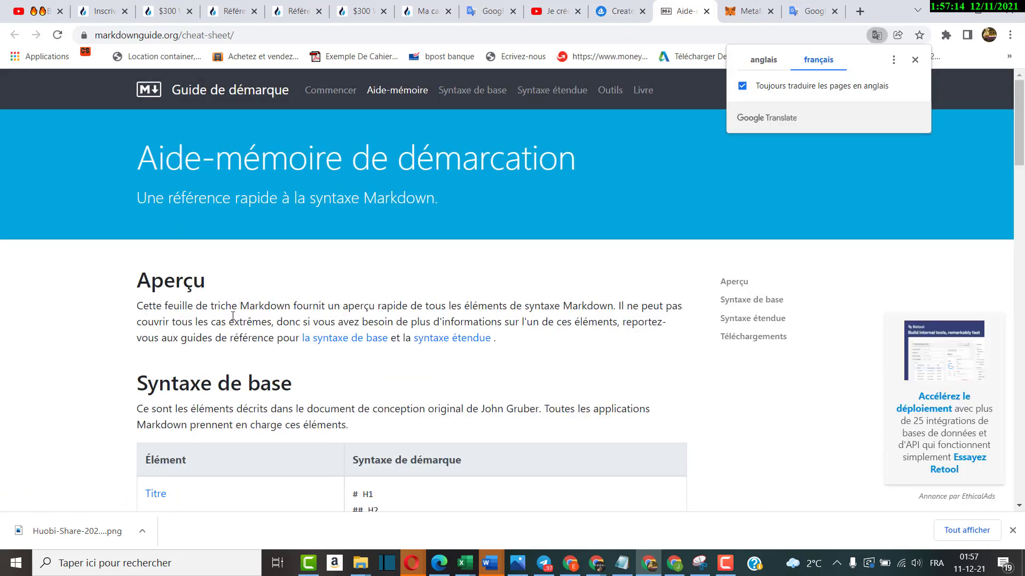
{"action": "scroll", "coordinate": [240, 342], "scroll_direction": "down", "scroll_amount": 3}
{"action": "scroll", "coordinate": [320, 355], "scroll_direction": "down", "scroll_amount": 4}
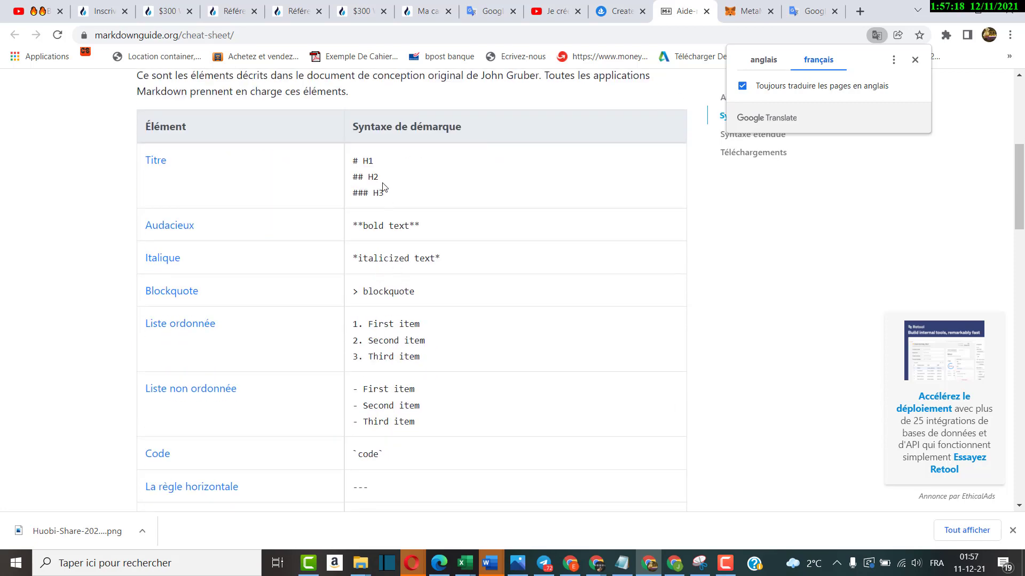
{"action": "scroll", "coordinate": [403, 245], "scroll_direction": "down", "scroll_amount": 3}
{"action": "scroll", "coordinate": [408, 283], "scroll_direction": "down", "scroll_amount": 3}
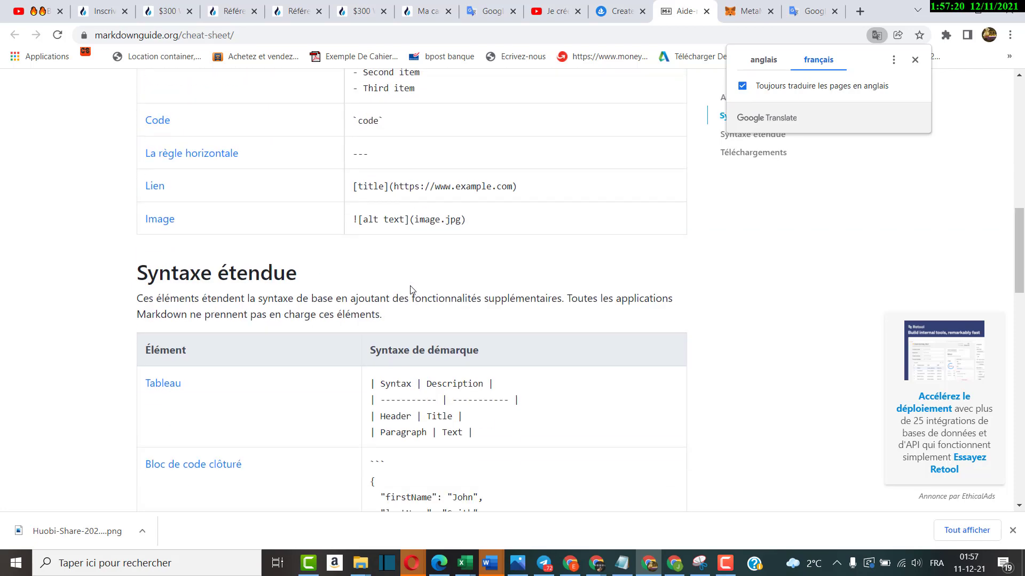
{"action": "scroll", "coordinate": [451, 318], "scroll_direction": "down", "scroll_amount": 4}
{"action": "scroll", "coordinate": [450, 318], "scroll_direction": "down", "scroll_amount": 4}
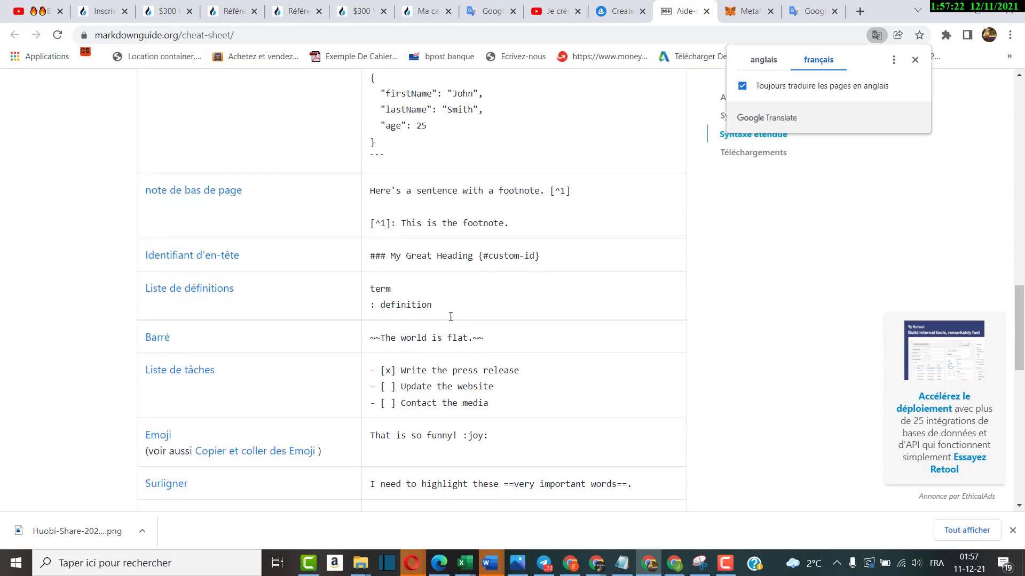
{"action": "scroll", "coordinate": [451, 323], "scroll_direction": "down", "scroll_amount": 10}
{"action": "scroll", "coordinate": [567, 209], "scroll_direction": "up", "scroll_amount": 6}
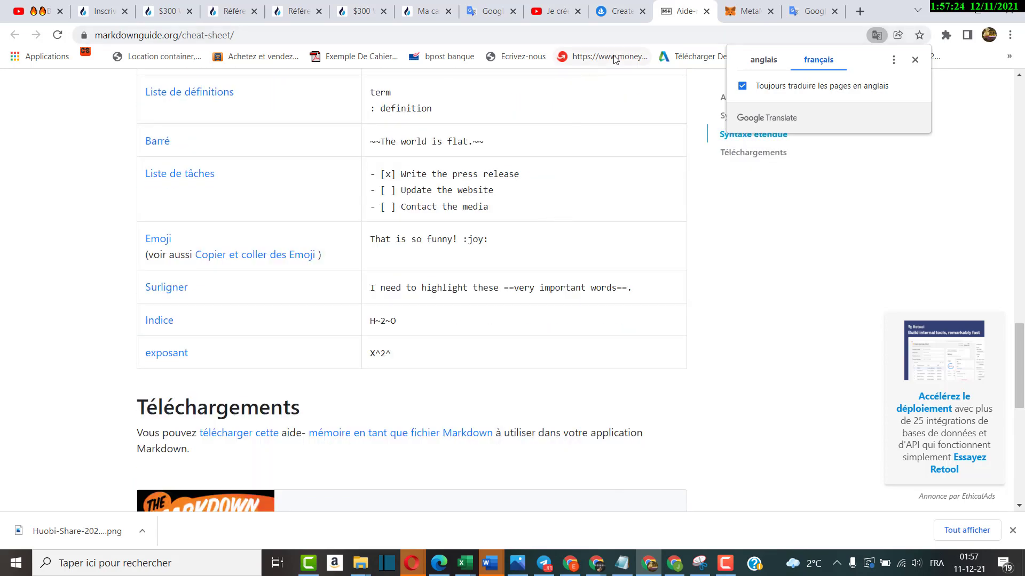
{"action": "left_click", "coordinate": [707, 13]}
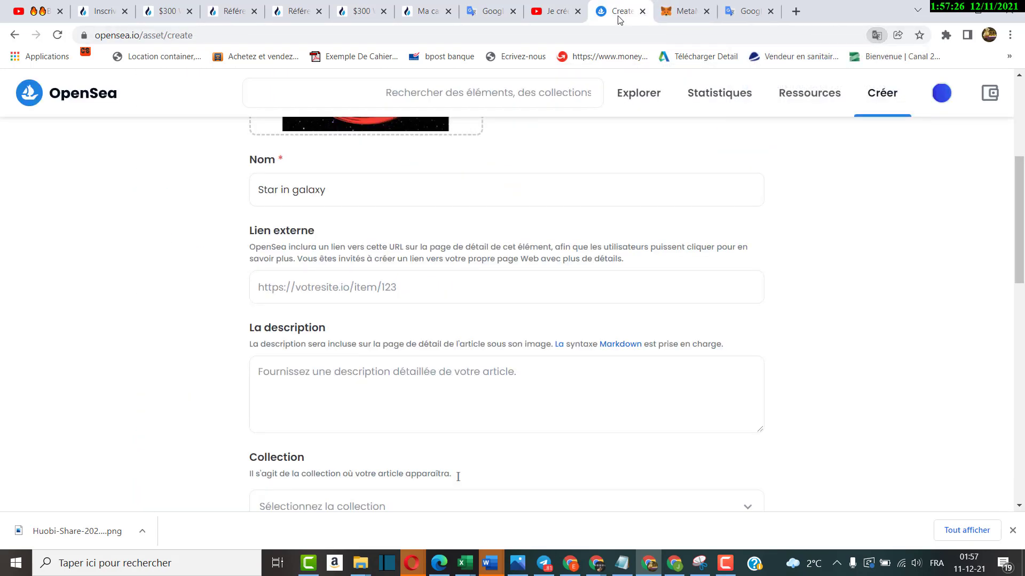
- Examine the available collections and the form's remaining options: properties, levels, stats, unlockable content, explicit content and supply
{"action": "scroll", "coordinate": [352, 326], "scroll_direction": "down", "scroll_amount": 2}
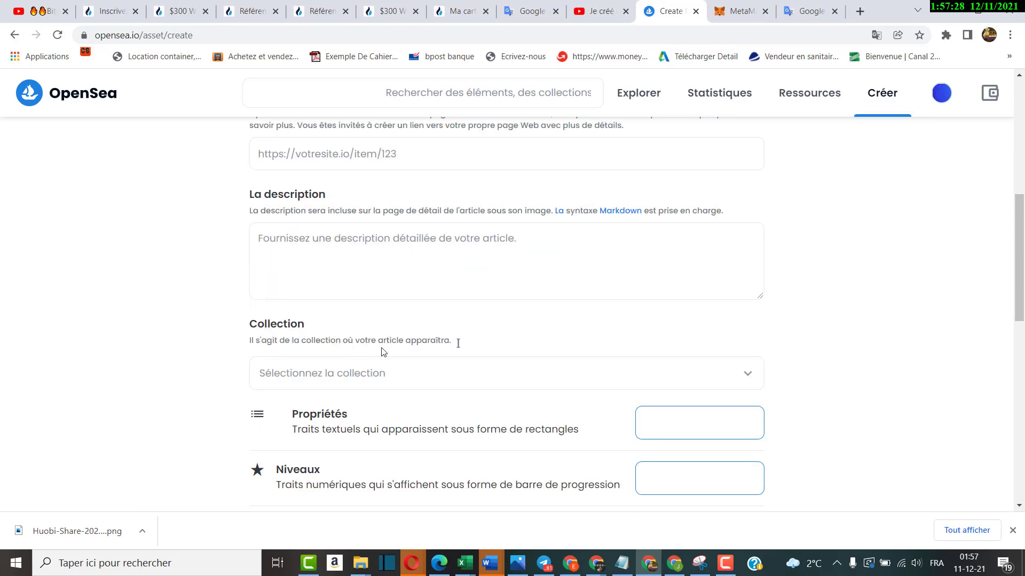
{"action": "left_click", "coordinate": [374, 375]}
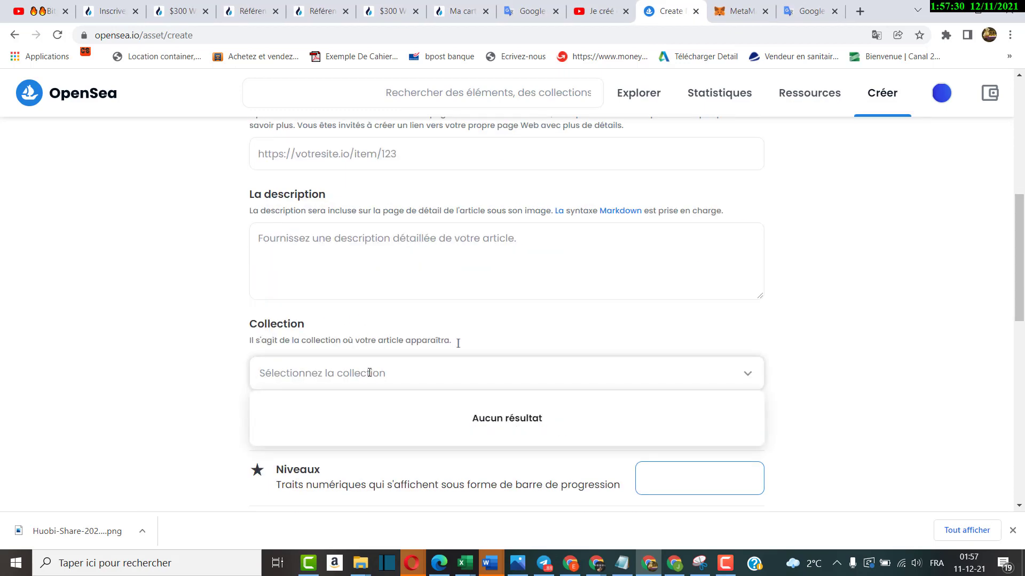
{"action": "left_click", "coordinate": [640, 328]}
{"action": "scroll", "coordinate": [481, 336], "scroll_direction": "down", "scroll_amount": 3}
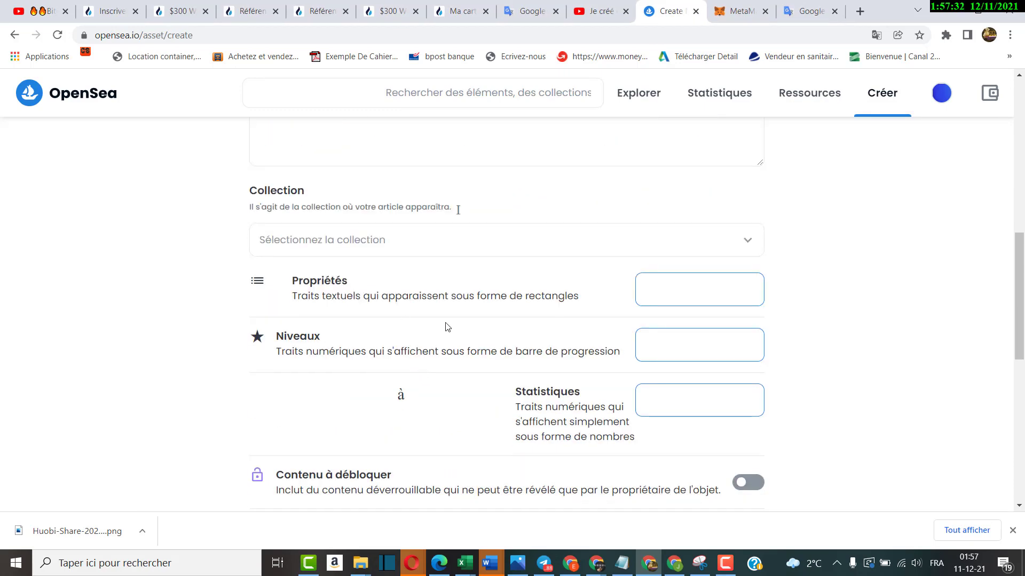
{"action": "scroll", "coordinate": [451, 317], "scroll_direction": "down", "scroll_amount": 1}
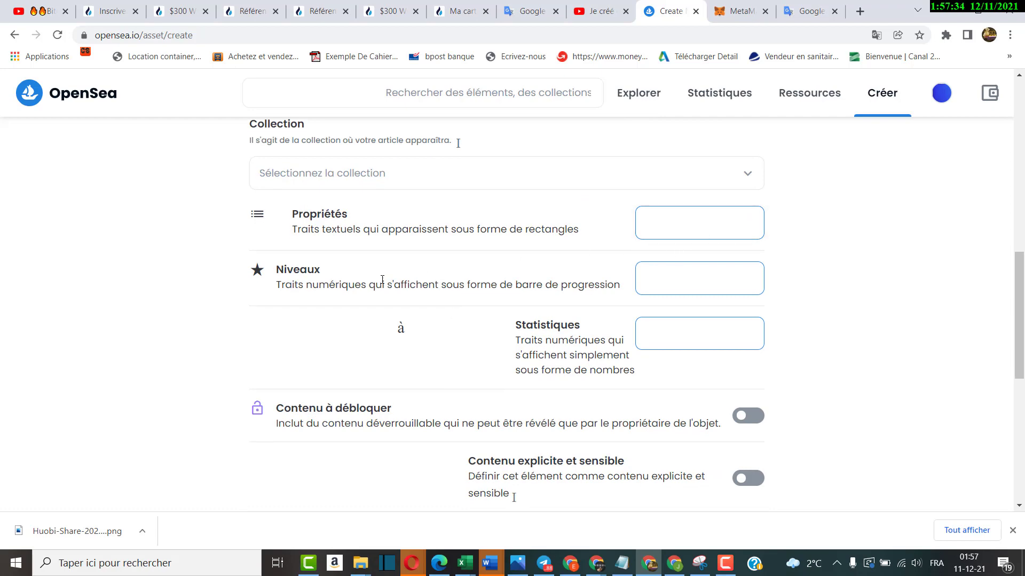
{"action": "scroll", "coordinate": [359, 380], "scroll_direction": "down", "scroll_amount": 1}
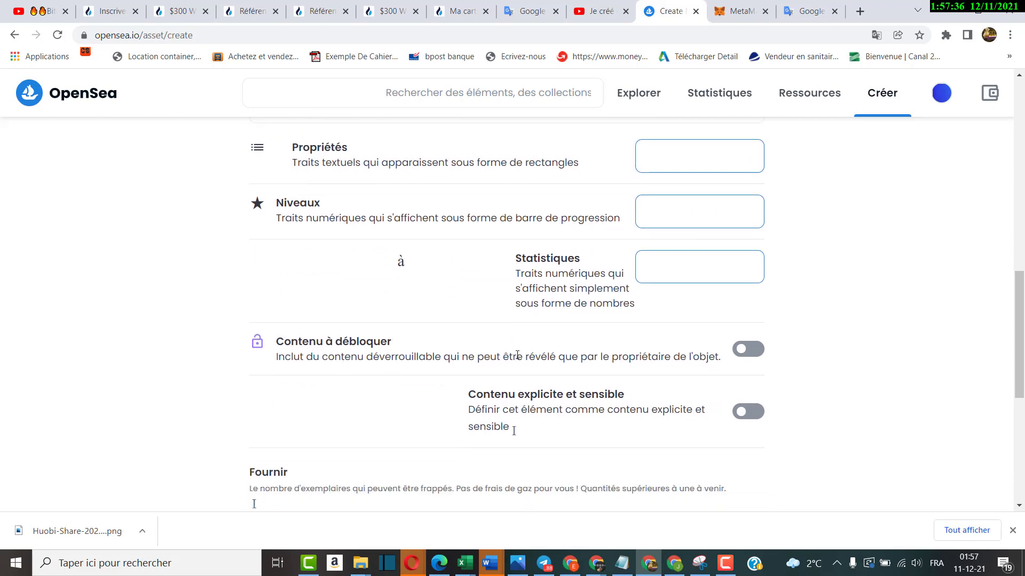
{"action": "scroll", "coordinate": [523, 363], "scroll_direction": "down", "scroll_amount": 2}
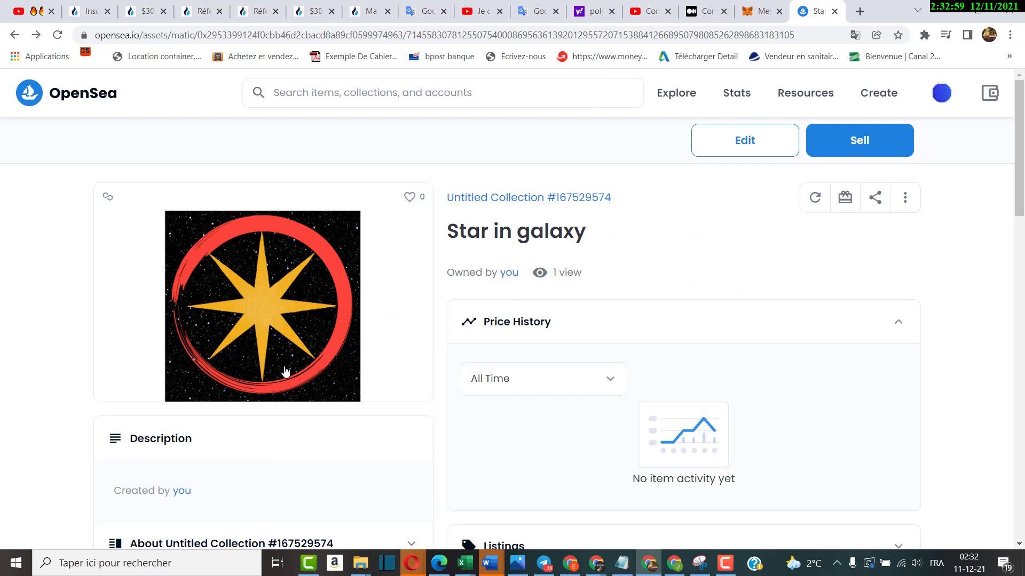
- Review the "Star in galaxy" item page, including its description, price history, listings, offers and item activity
{"action": "scroll", "coordinate": [264, 293], "scroll_direction": "down", "scroll_amount": 2}
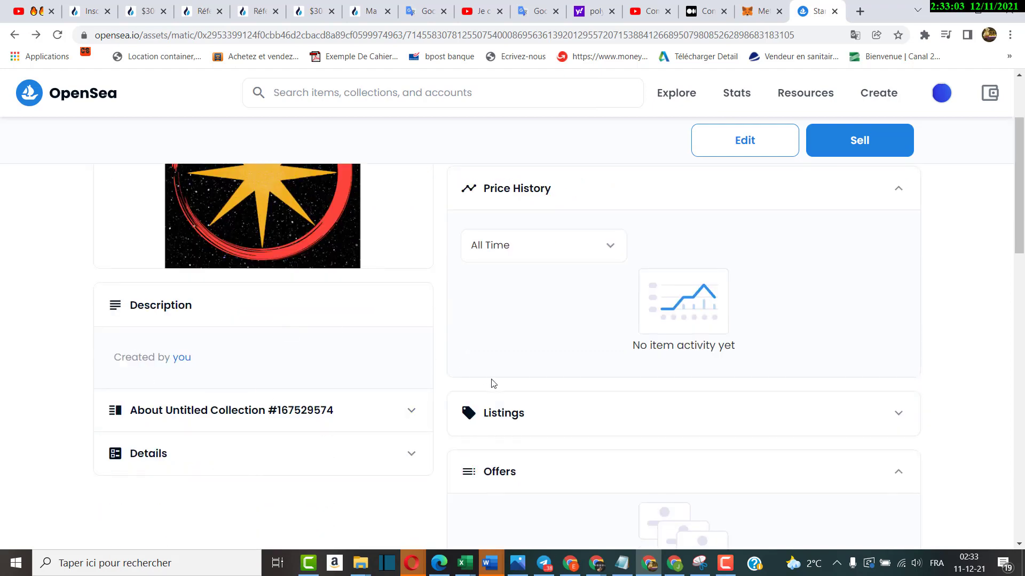
{"action": "scroll", "coordinate": [613, 435], "scroll_direction": "down", "scroll_amount": 6}
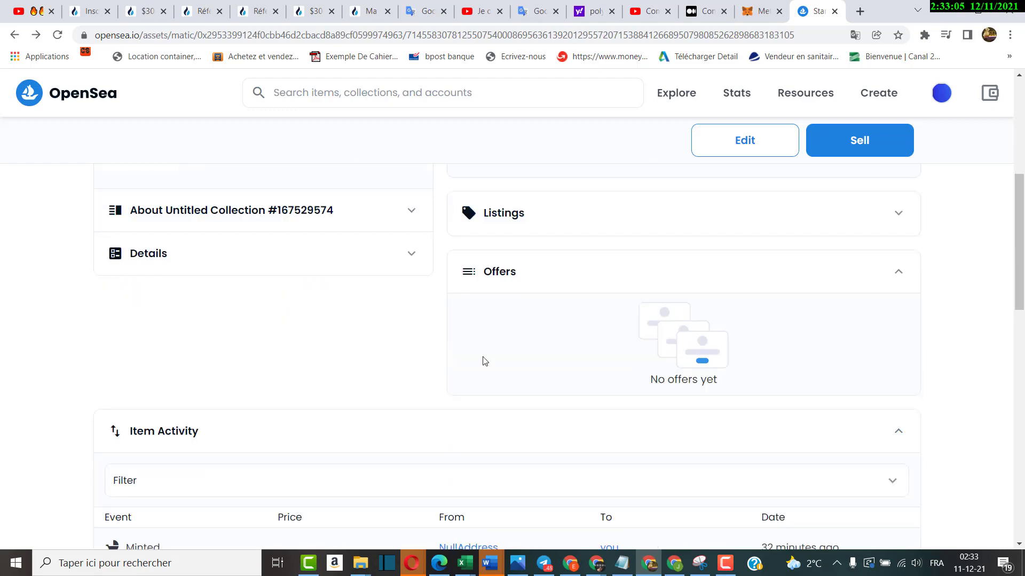
{"action": "scroll", "coordinate": [672, 414], "scroll_direction": "up", "scroll_amount": 3}
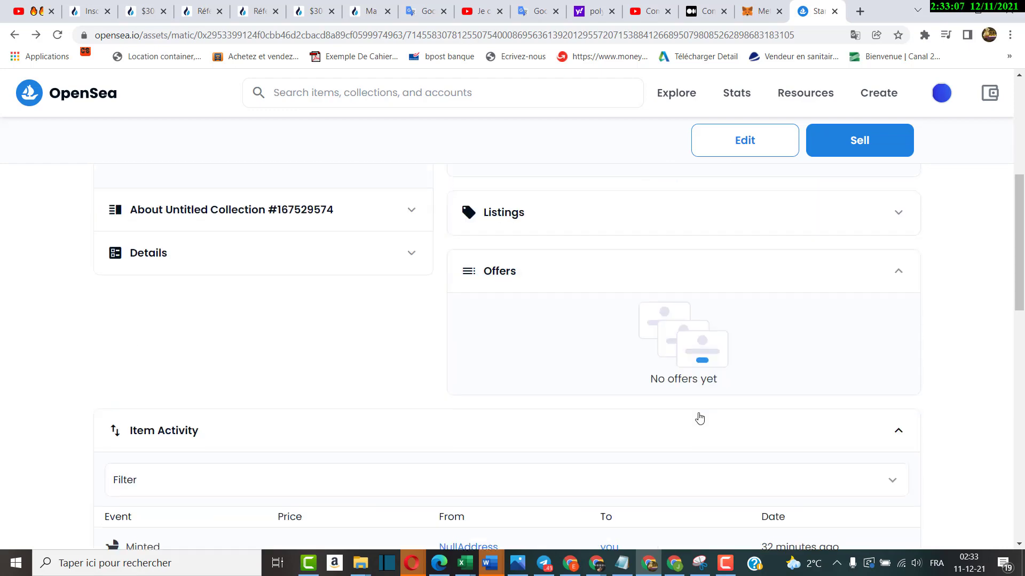
{"action": "scroll", "coordinate": [550, 342], "scroll_direction": "up", "scroll_amount": 3}
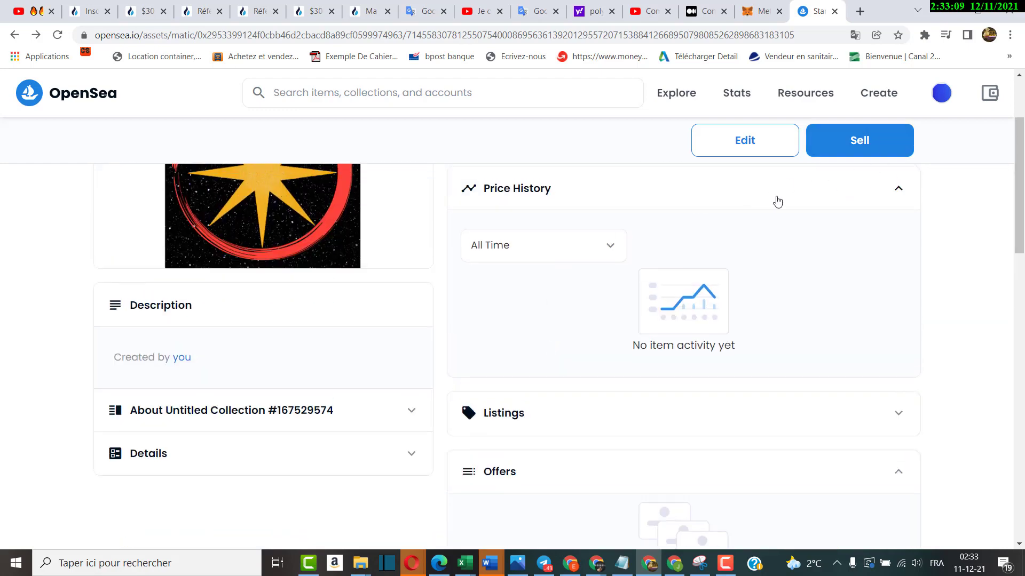
{"action": "scroll", "coordinate": [801, 187], "scroll_direction": "up", "scroll_amount": 2}
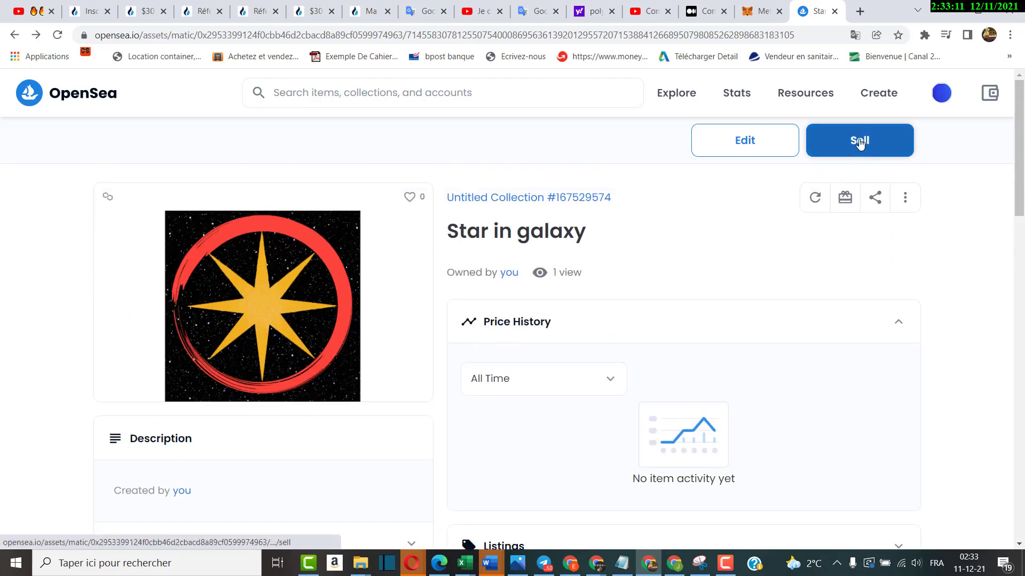
- Put the "Star in galaxy" item up for sale at 14 ETH, keeping the 6-month duration, and submit the listing
{"action": "left_click", "coordinate": [858, 143]}
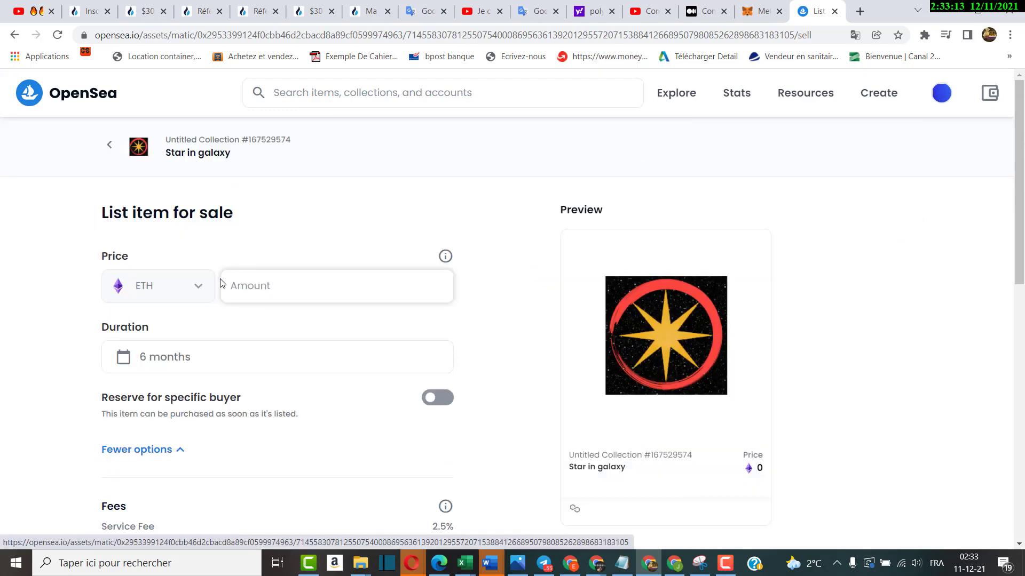
{"action": "type", "text": "14"}
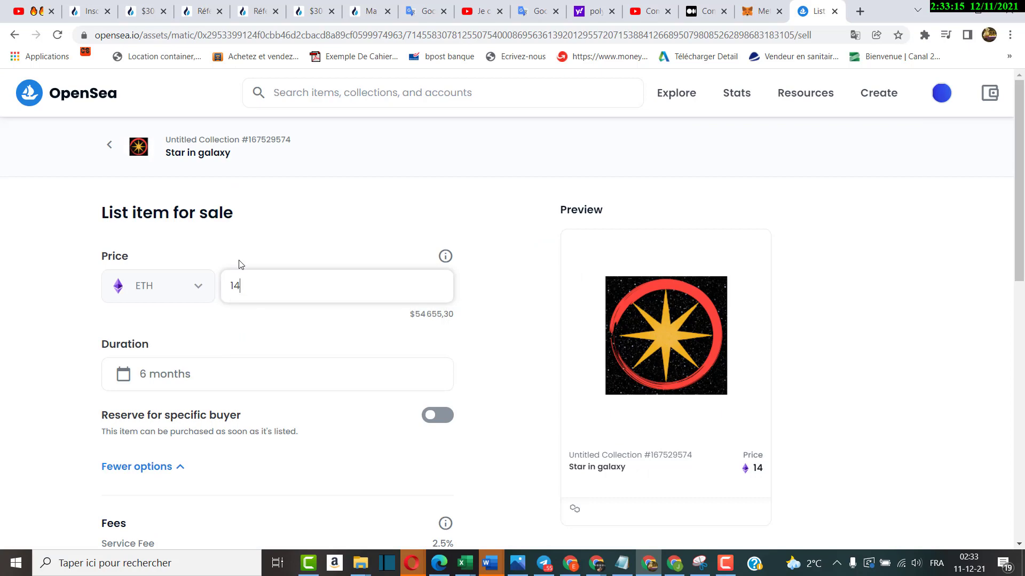
{"action": "scroll", "coordinate": [256, 414], "scroll_direction": "down", "scroll_amount": 3}
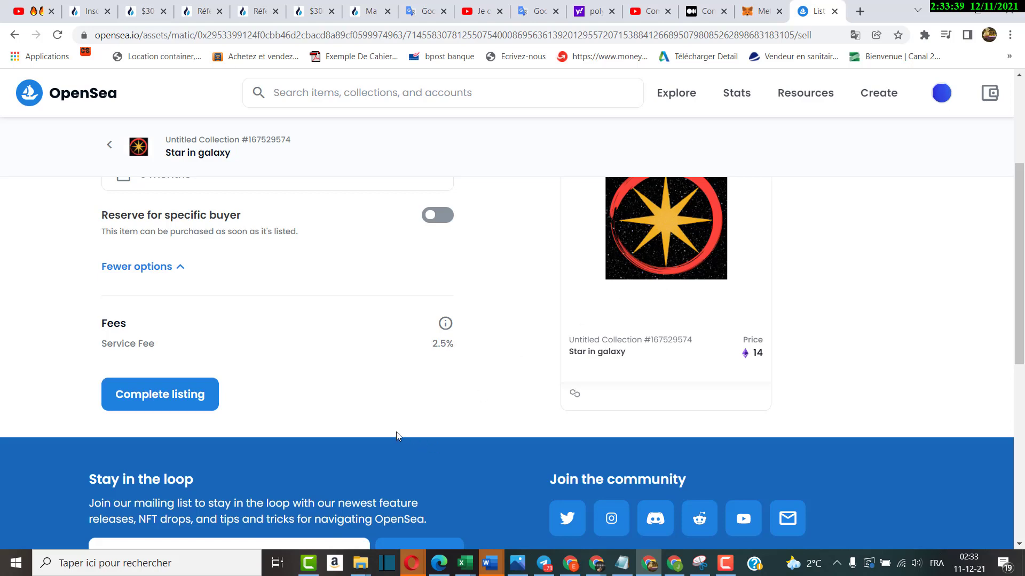
{"action": "left_click", "coordinate": [173, 396]}
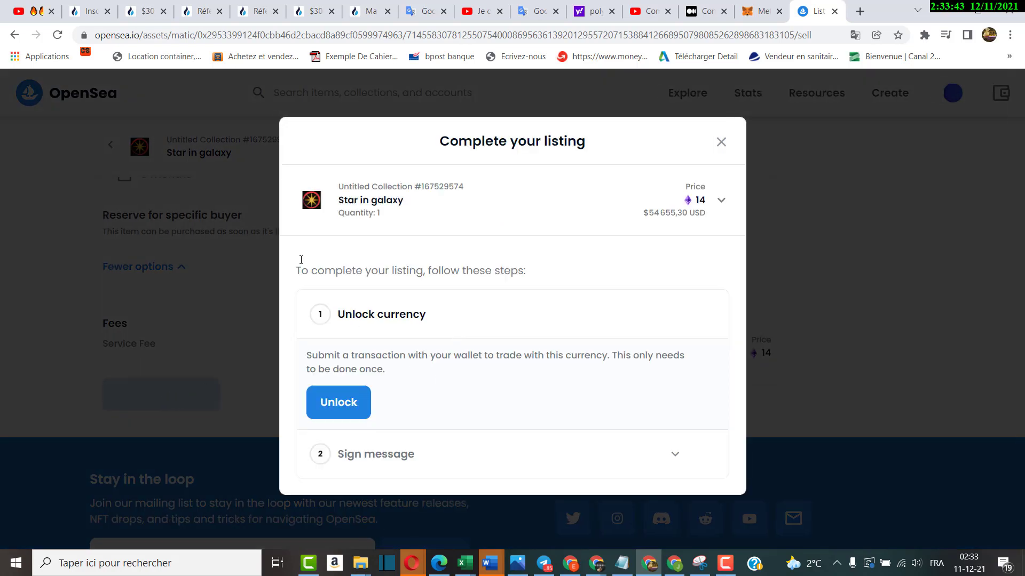
- Unlock the currency and sign the listing message, approving both signature requests in MetaMask
{"action": "left_click", "coordinate": [338, 398]}
{"action": "left_click", "coordinate": [331, 401]}
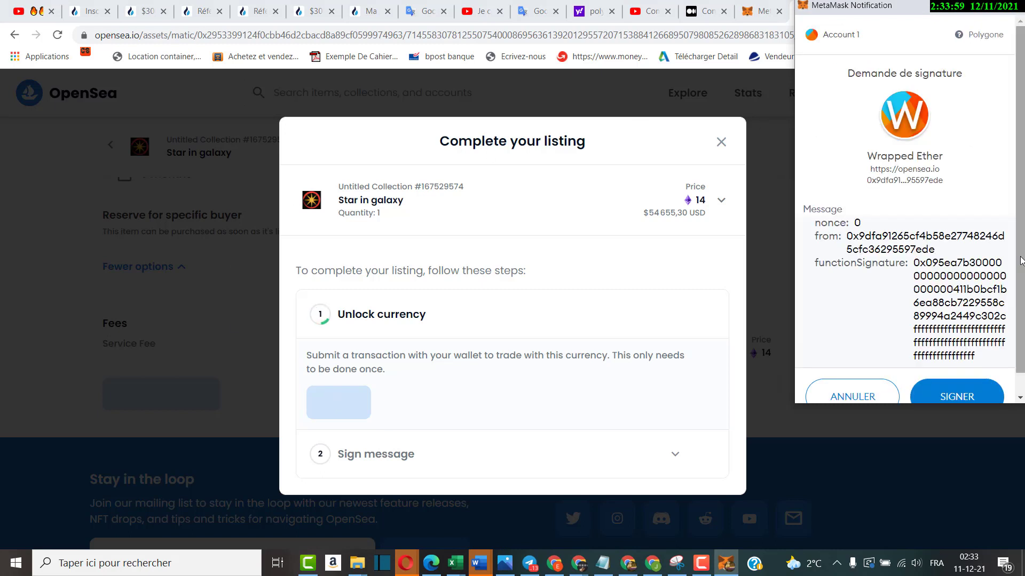
{"action": "scroll", "coordinate": [959, 336], "scroll_direction": "down", "scroll_amount": 1}
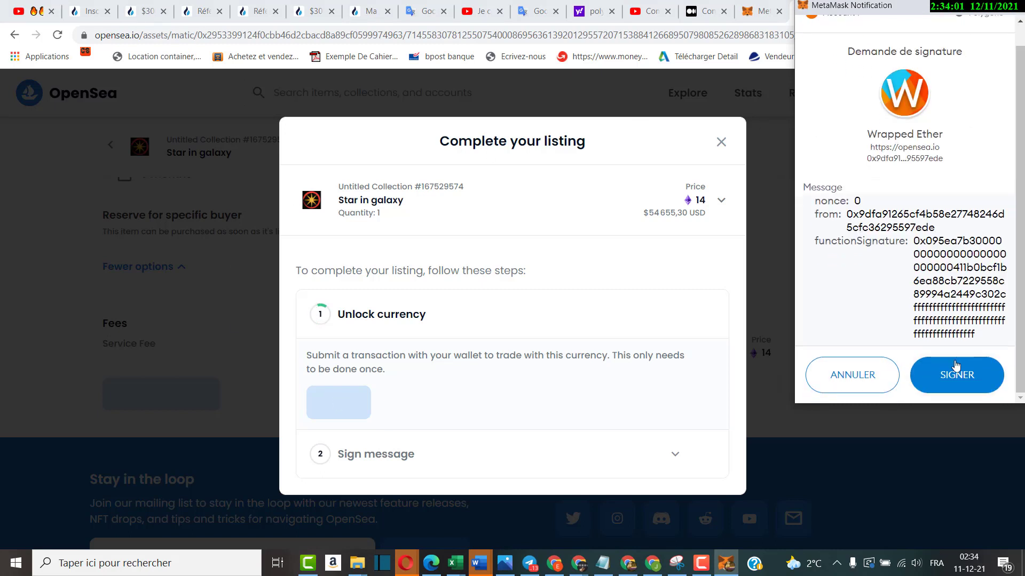
{"action": "left_click", "coordinate": [957, 374]}
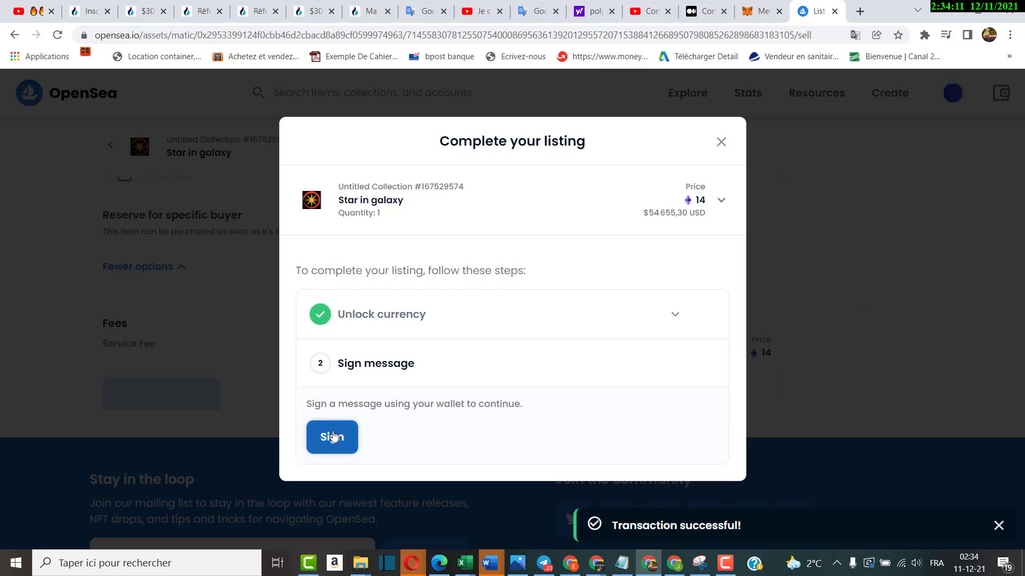
{"action": "left_click", "coordinate": [334, 439]}
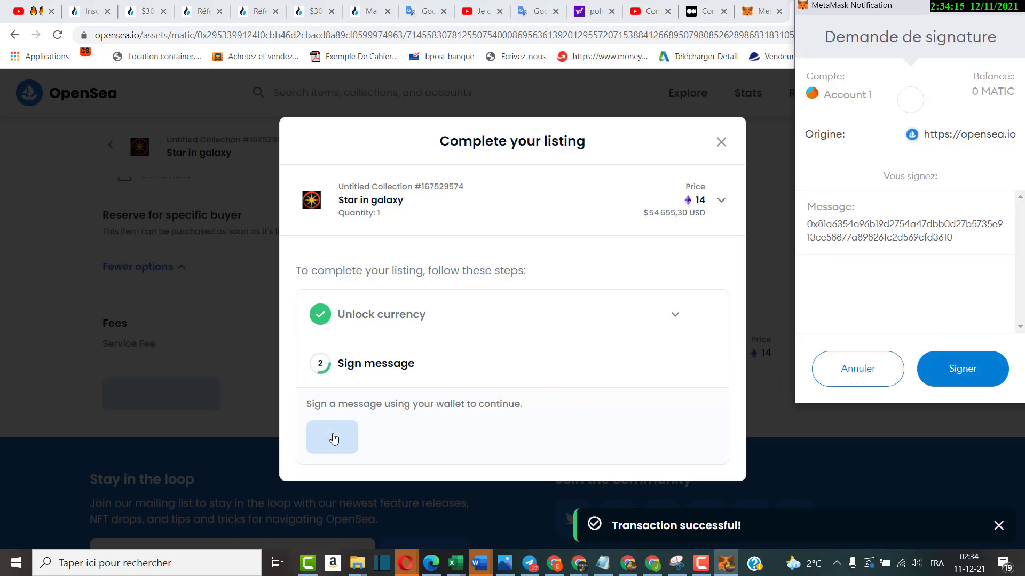
{"action": "left_click", "coordinate": [963, 371]}
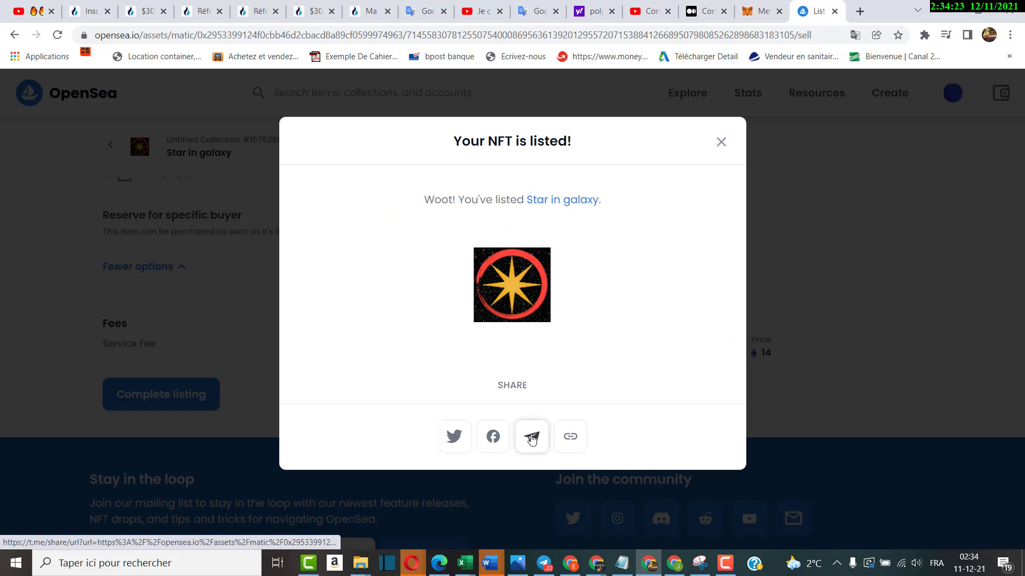
- Copy the listed NFT's share link and open it in a new tab of the other Chrome profile's window
{"action": "left_click", "coordinate": [570, 438]}
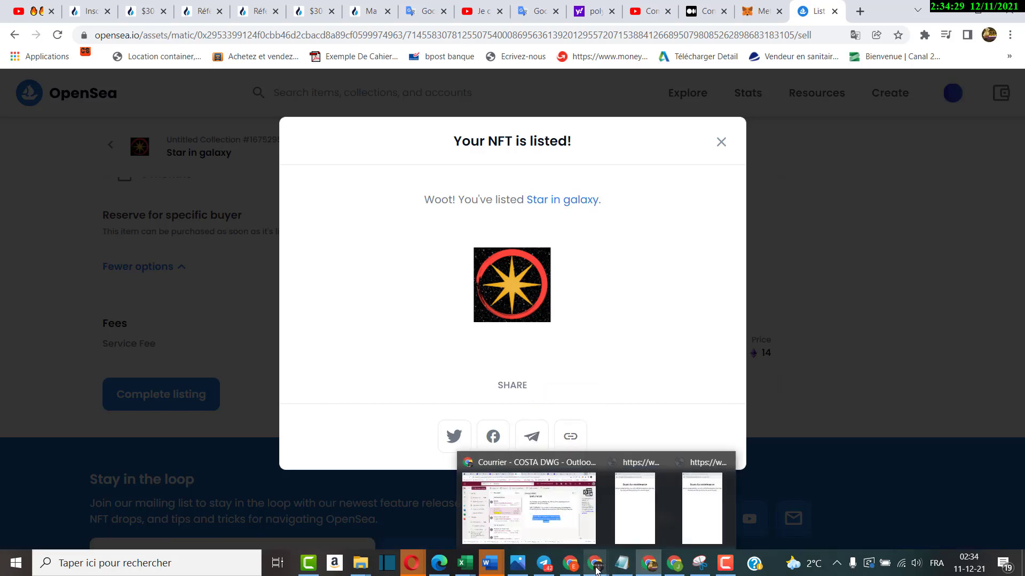
{"action": "left_click", "coordinate": [675, 563]}
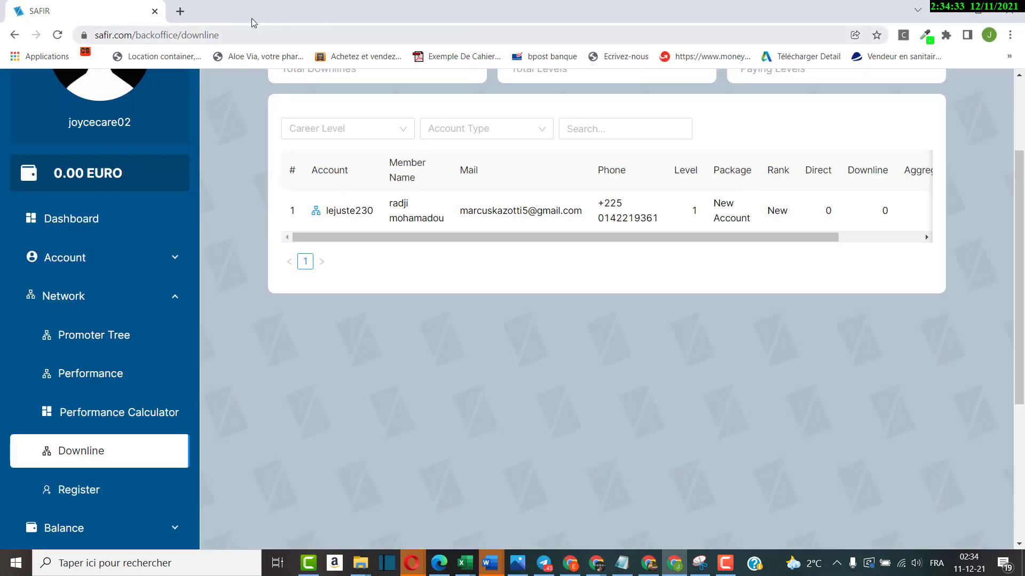
{"action": "left_click", "coordinate": [180, 11]}
{"action": "left_click", "coordinate": [190, 28]}
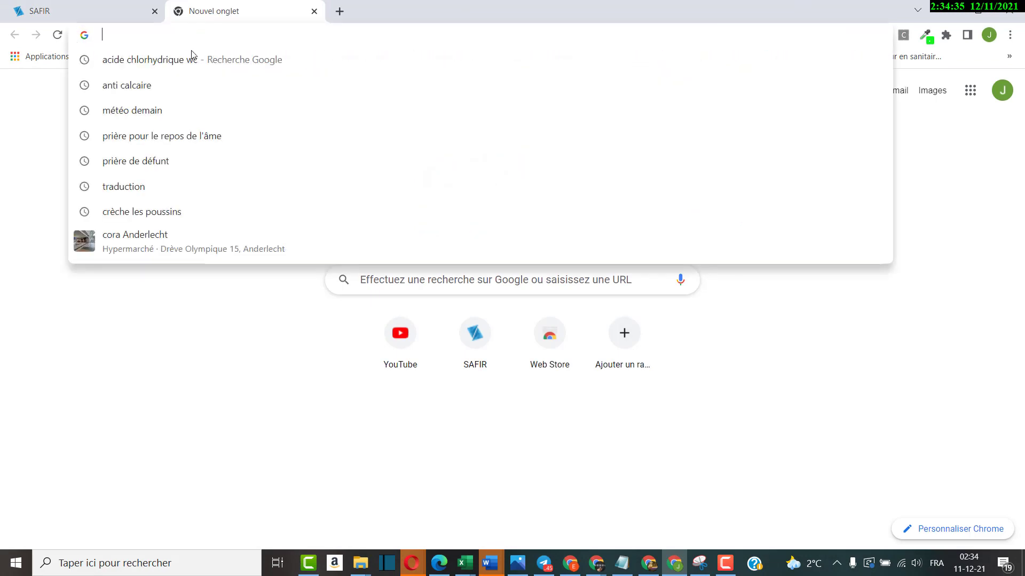
{"action": "key", "text": "ctrl+v"}
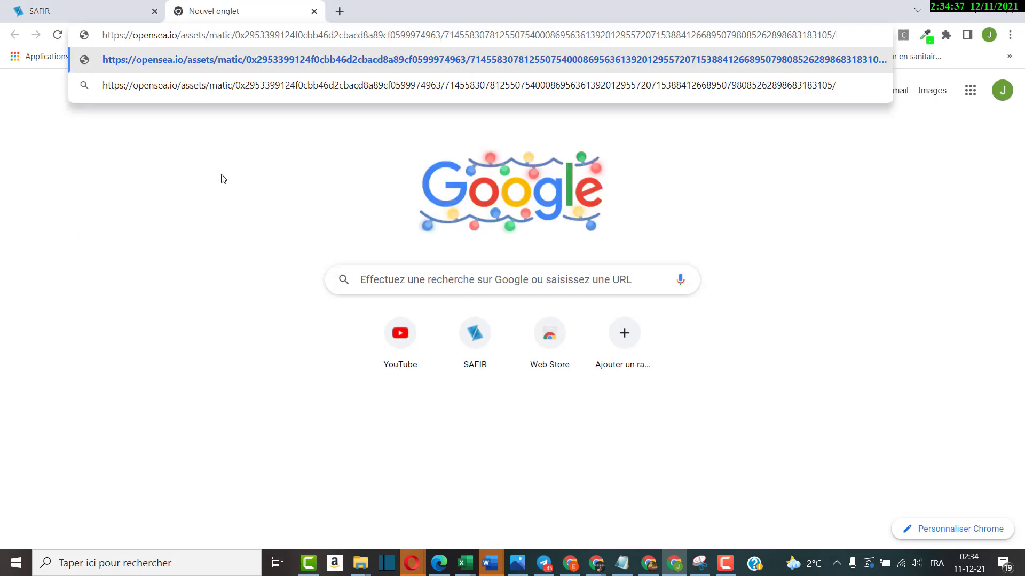
{"action": "key", "text": "Return"}
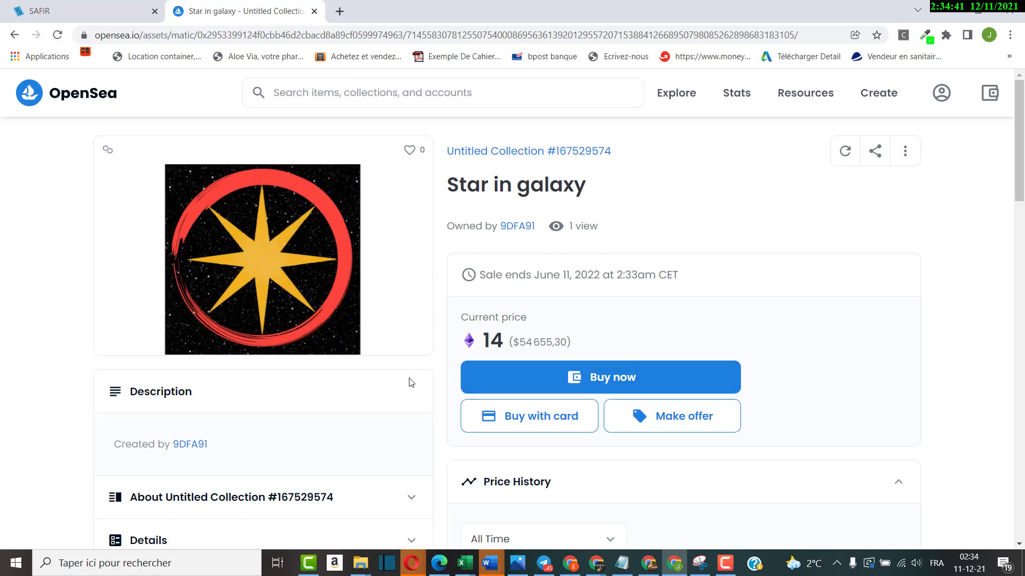
- Examine the public item page's price, purchase options and description, and expand the details on contract, token standard and blockchain
{"action": "scroll", "coordinate": [443, 253], "scroll_direction": "down", "scroll_amount": 1}
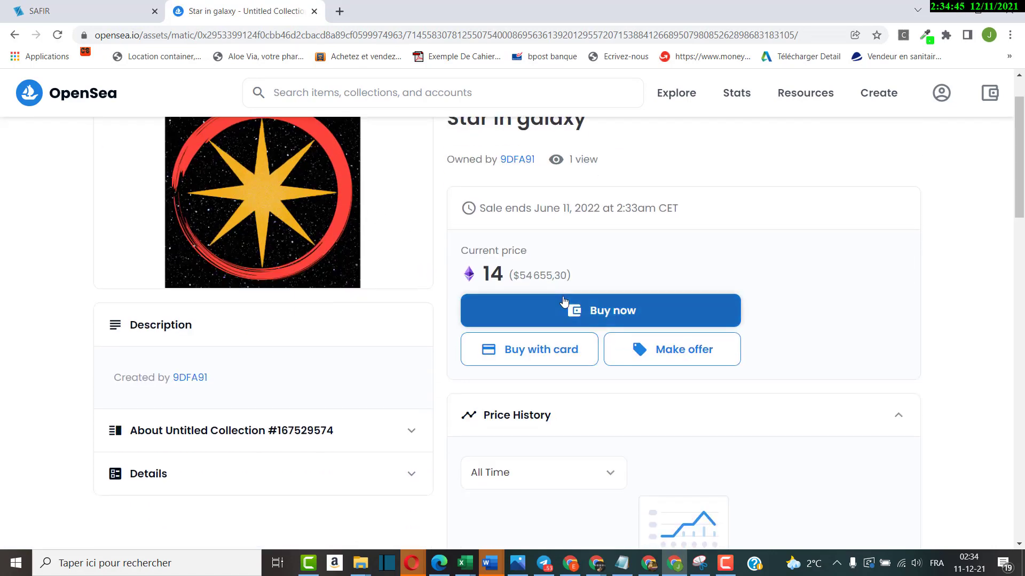
{"action": "scroll", "coordinate": [418, 334], "scroll_direction": "down", "scroll_amount": 2}
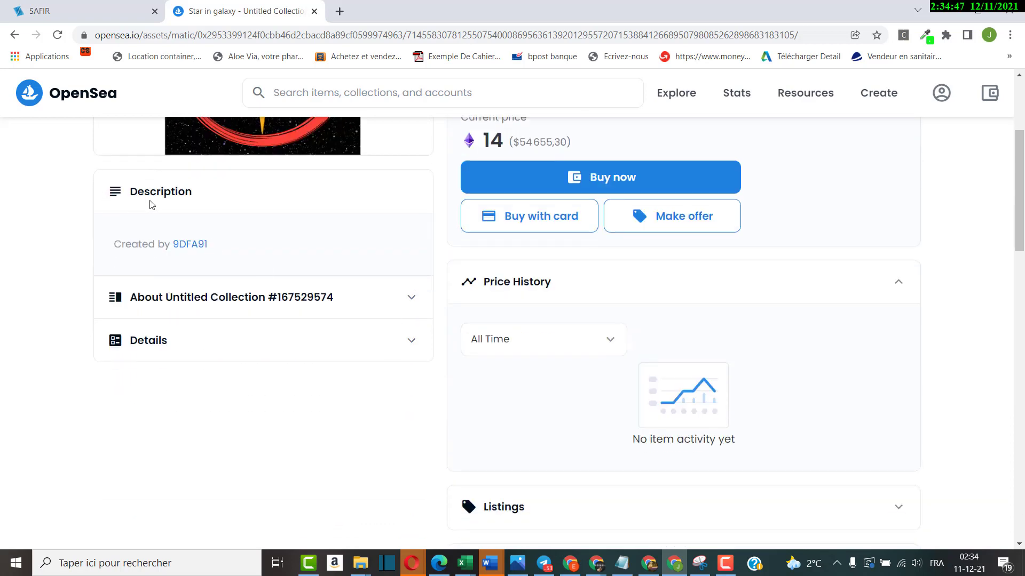
{"action": "scroll", "coordinate": [197, 226], "scroll_direction": "up", "scroll_amount": 3}
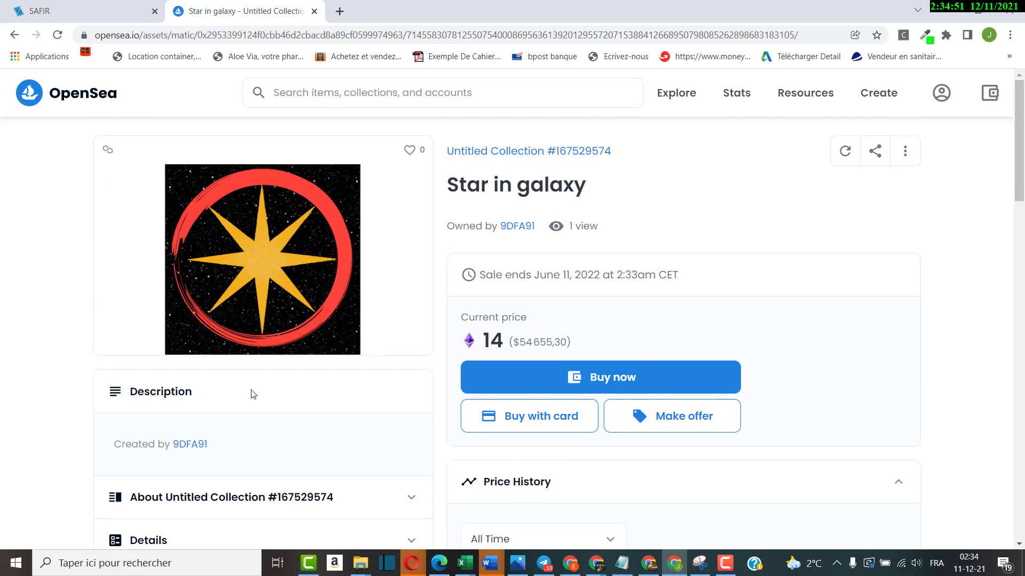
{"action": "scroll", "coordinate": [241, 374], "scroll_direction": "down", "scroll_amount": 2}
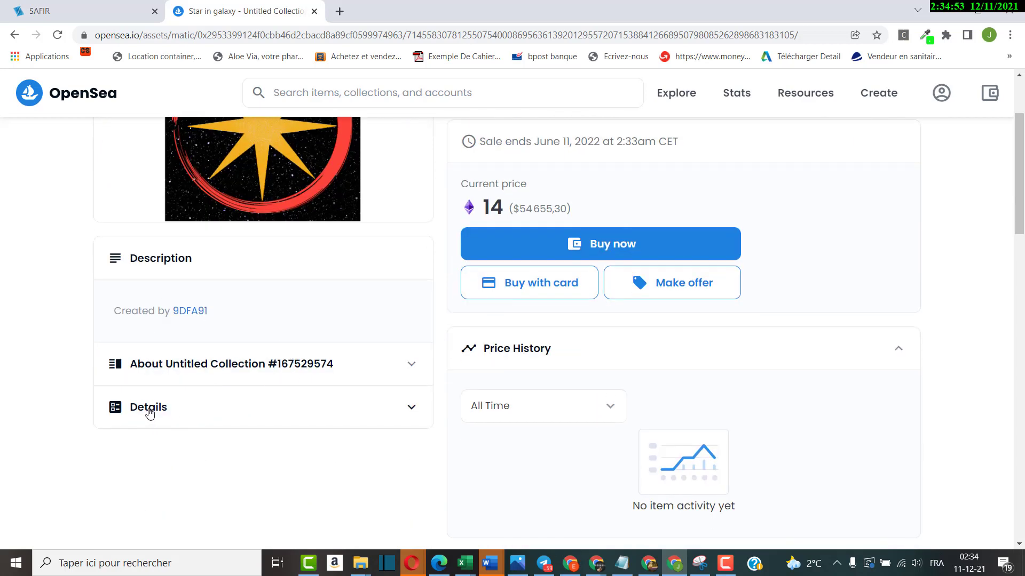
{"action": "left_click", "coordinate": [414, 408]}
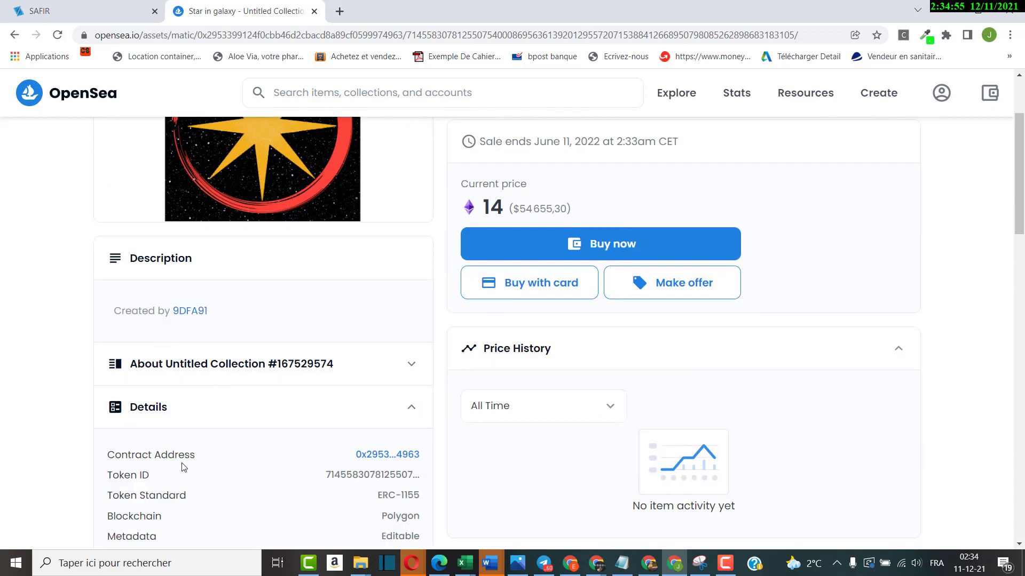
{"action": "scroll", "coordinate": [192, 452], "scroll_direction": "down", "scroll_amount": 2}
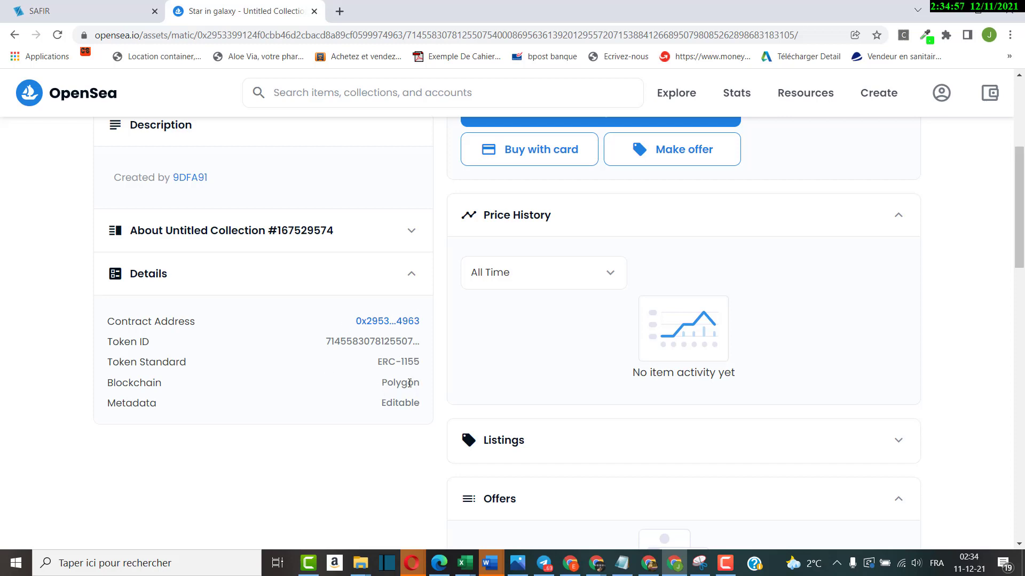
{"action": "scroll", "coordinate": [230, 277], "scroll_direction": "up", "scroll_amount": 2}
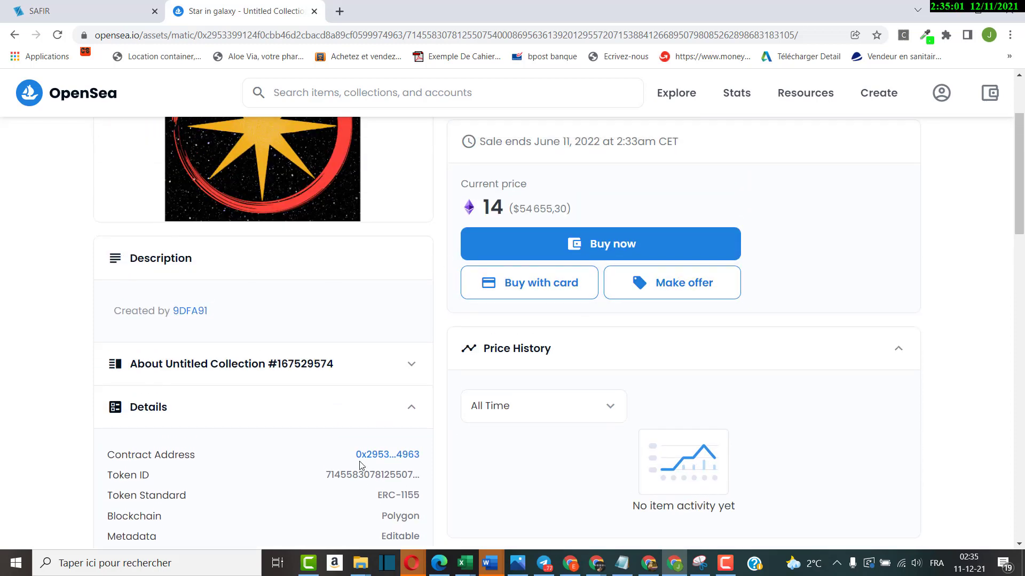
- Collapse the price history and offers, expand the listings, and review the listing entry and item activity
{"action": "left_click", "coordinate": [510, 352]}
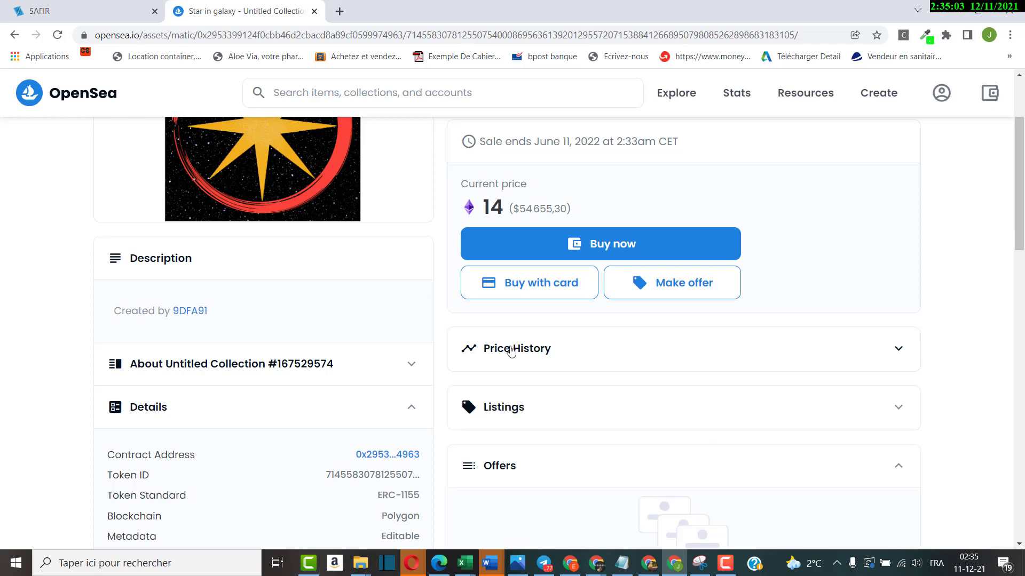
{"action": "left_click", "coordinate": [500, 408]}
{"action": "scroll", "coordinate": [500, 410], "scroll_direction": "down", "scroll_amount": 3}
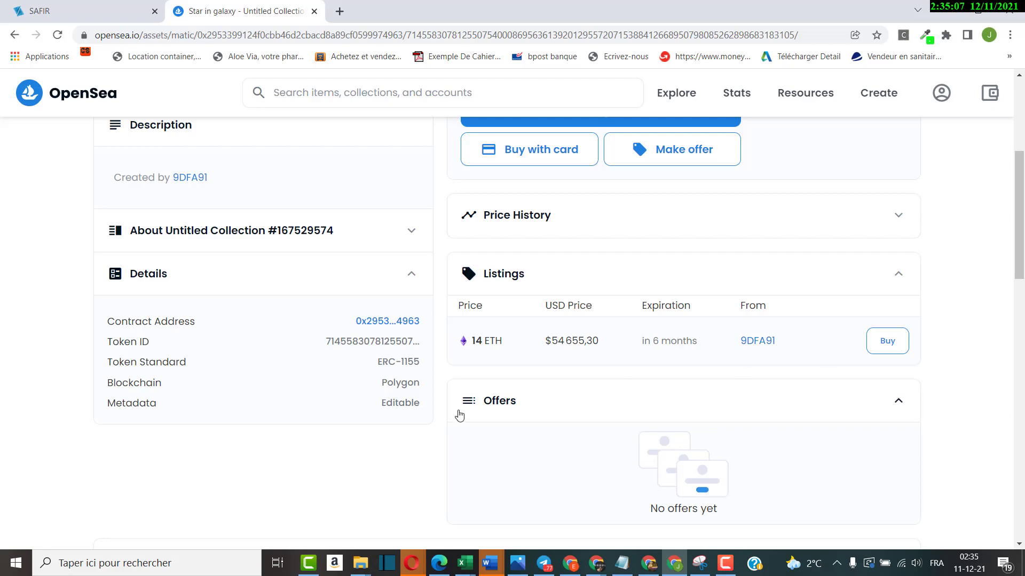
{"action": "left_click", "coordinate": [497, 403]}
{"action": "scroll", "coordinate": [423, 466], "scroll_direction": "down", "scroll_amount": 4}
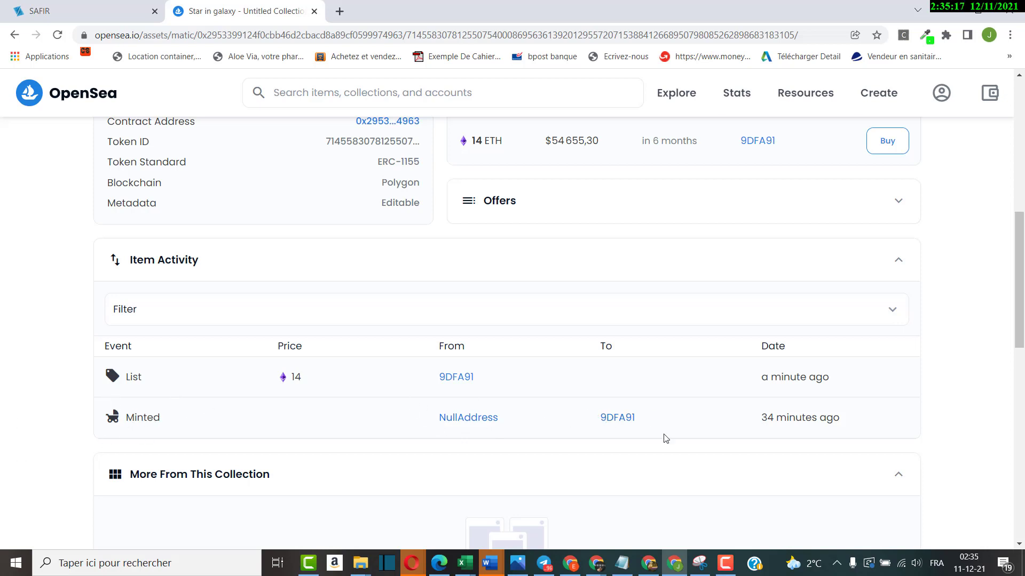
{"action": "scroll", "coordinate": [720, 400], "scroll_direction": "up", "scroll_amount": 10}
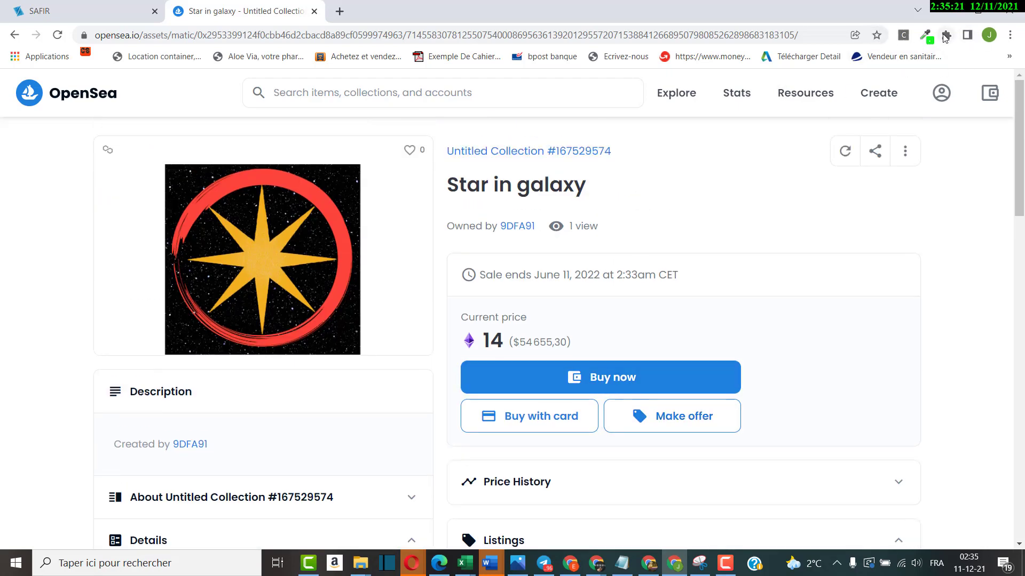
- Check the installed browser extensions and the browser's main menu, closing both without choosing anything
{"action": "left_click", "coordinate": [946, 36]}
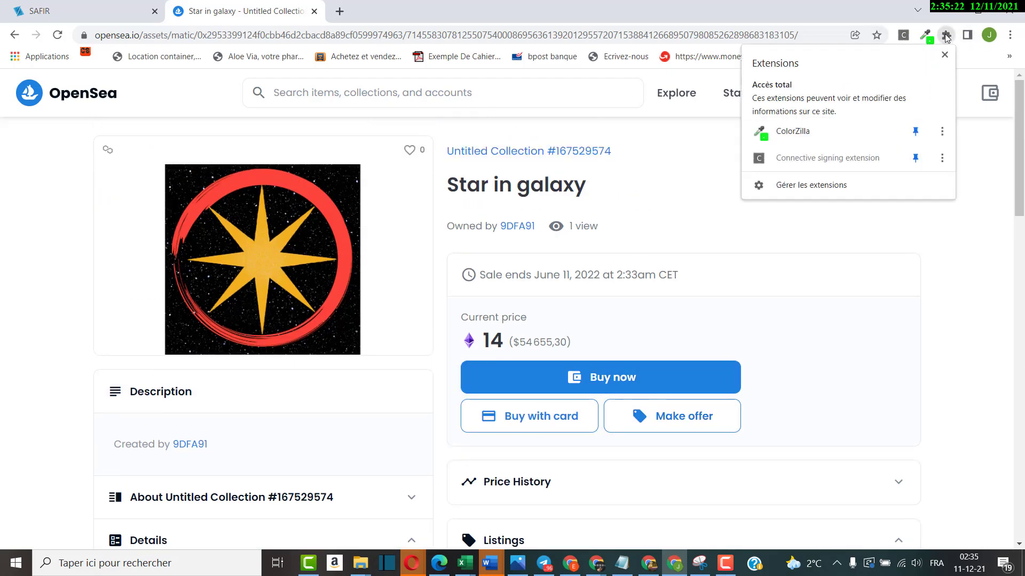
{"action": "left_click", "coordinate": [1010, 34]}
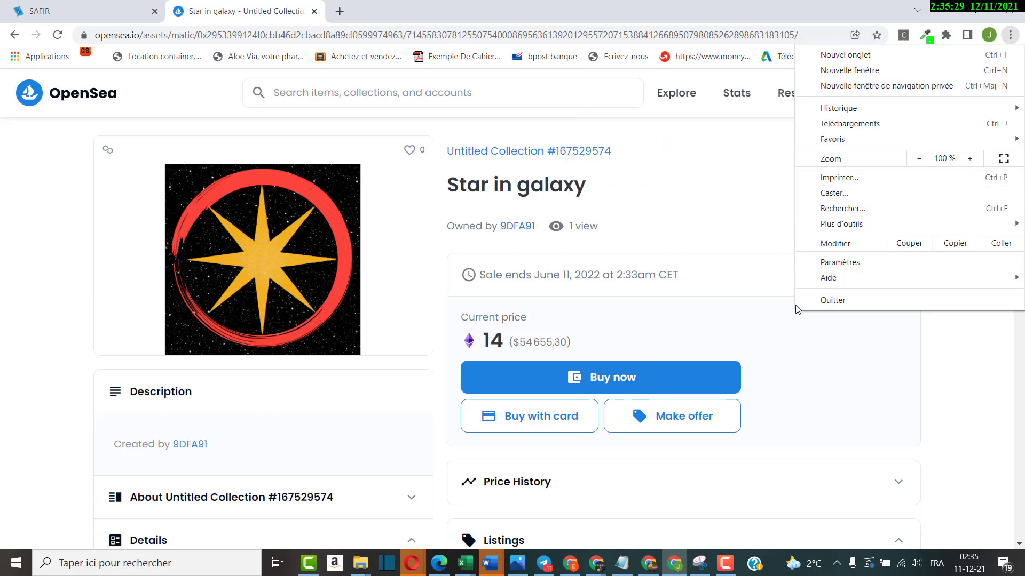
{"action": "left_click", "coordinate": [729, 174]}
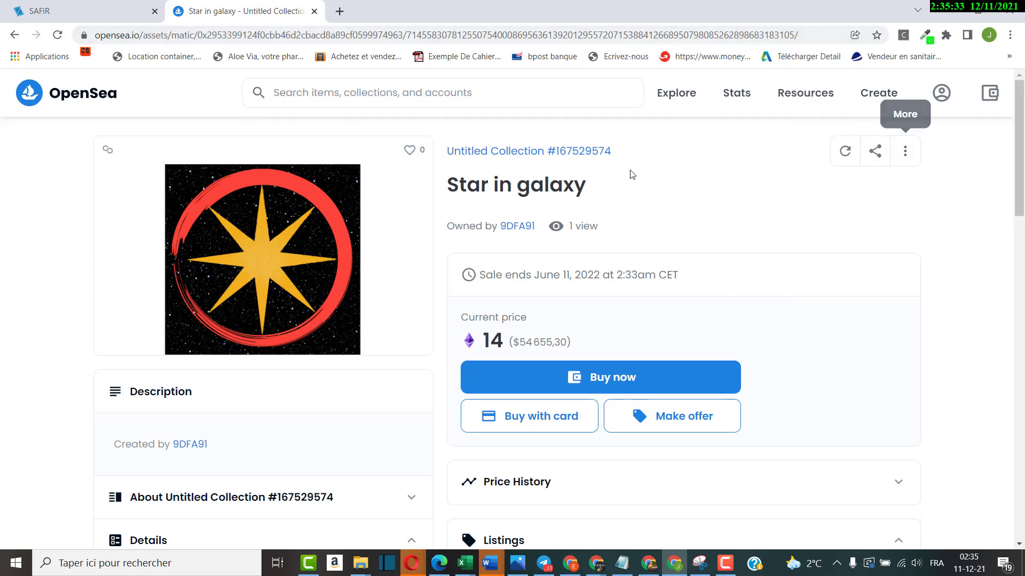
- Start an offer on the item to examine all supported wallet providers, dismiss the wallet choices and view the rest of the page
{"action": "scroll", "coordinate": [626, 302], "scroll_direction": "down", "scroll_amount": 2}
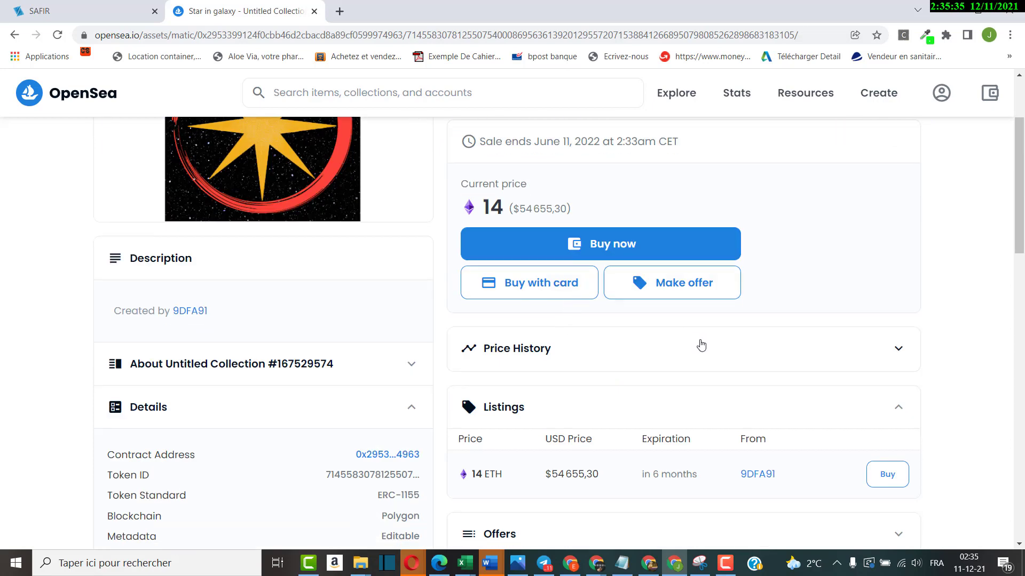
{"action": "scroll", "coordinate": [592, 366], "scroll_direction": "up", "scroll_amount": 2}
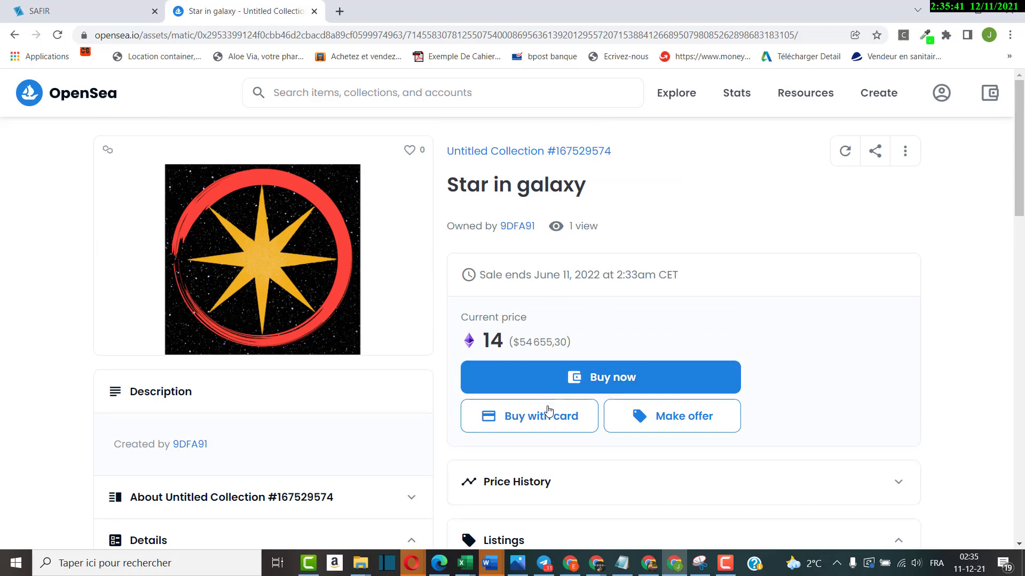
{"action": "left_click", "coordinate": [666, 419]}
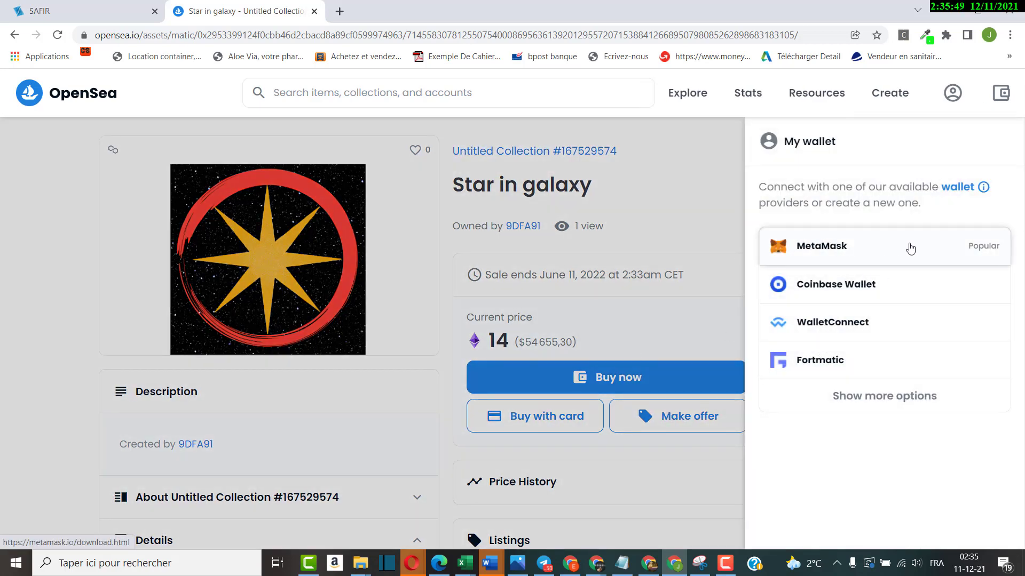
{"action": "left_click", "coordinate": [884, 396]}
{"action": "scroll", "coordinate": [825, 422], "scroll_direction": "down", "scroll_amount": 4}
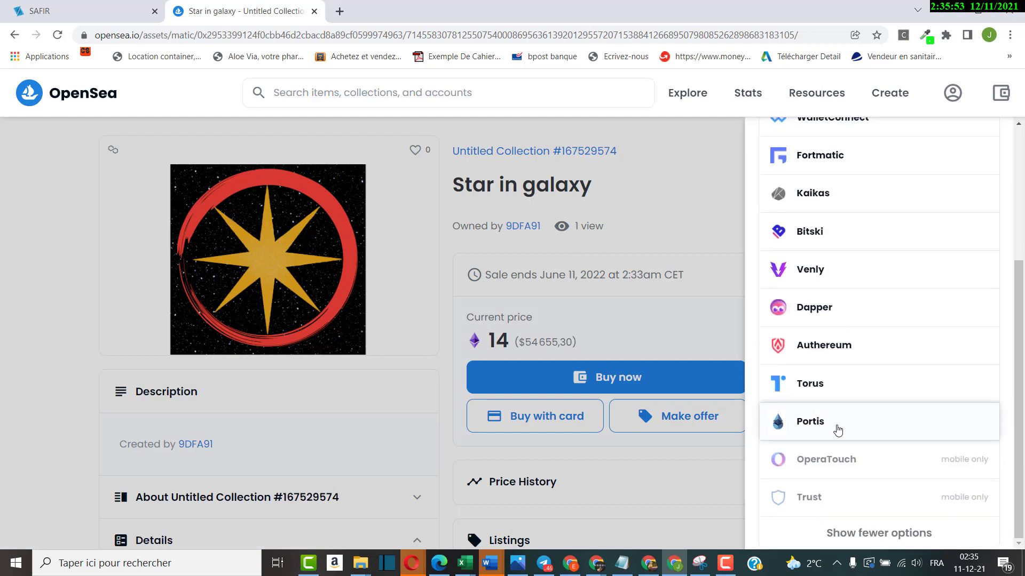
{"action": "scroll", "coordinate": [823, 427], "scroll_direction": "up", "scroll_amount": 5}
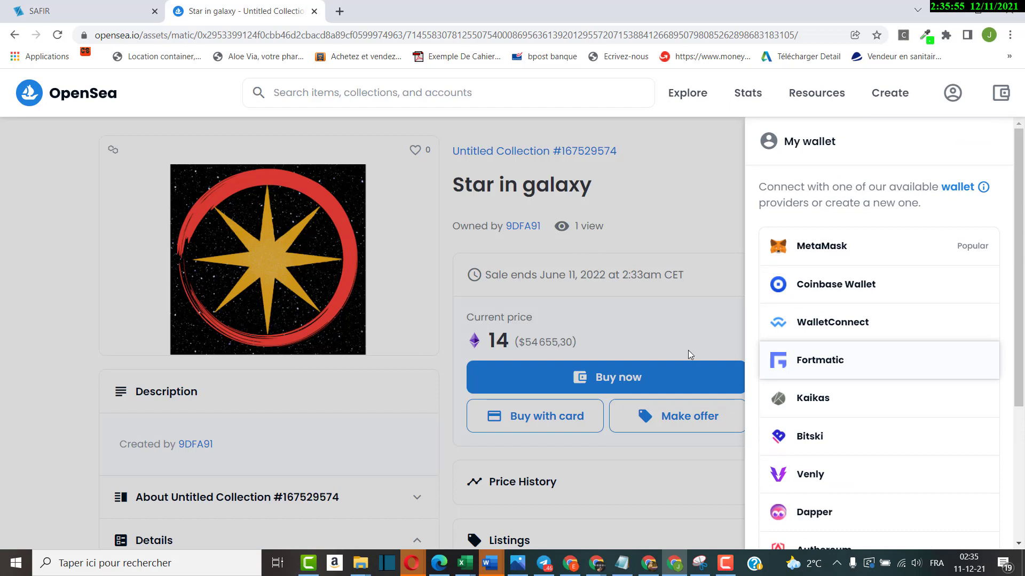
{"action": "left_click", "coordinate": [719, 185]}
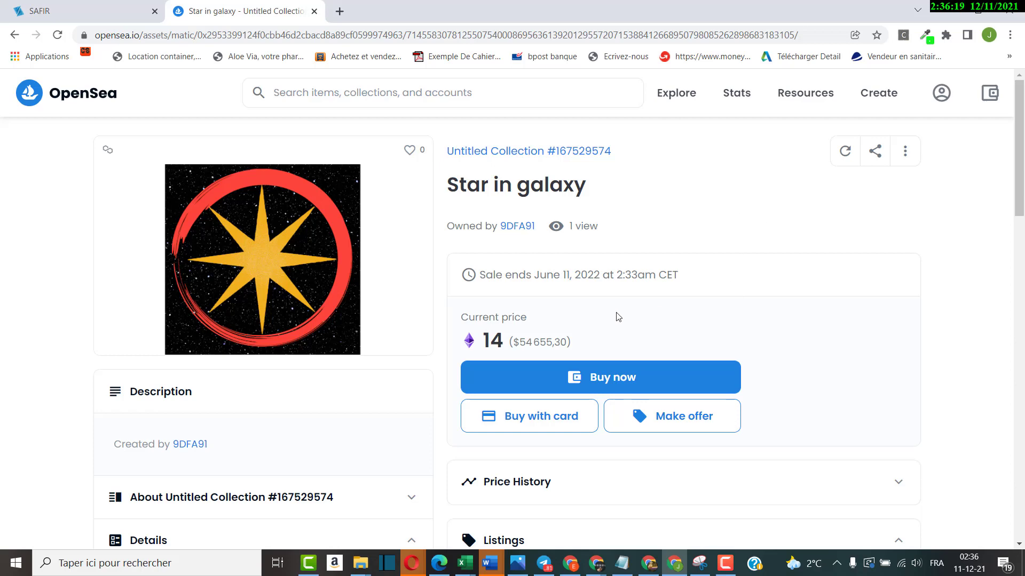
{"action": "scroll", "coordinate": [619, 299], "scroll_direction": "down", "scroll_amount": 15}
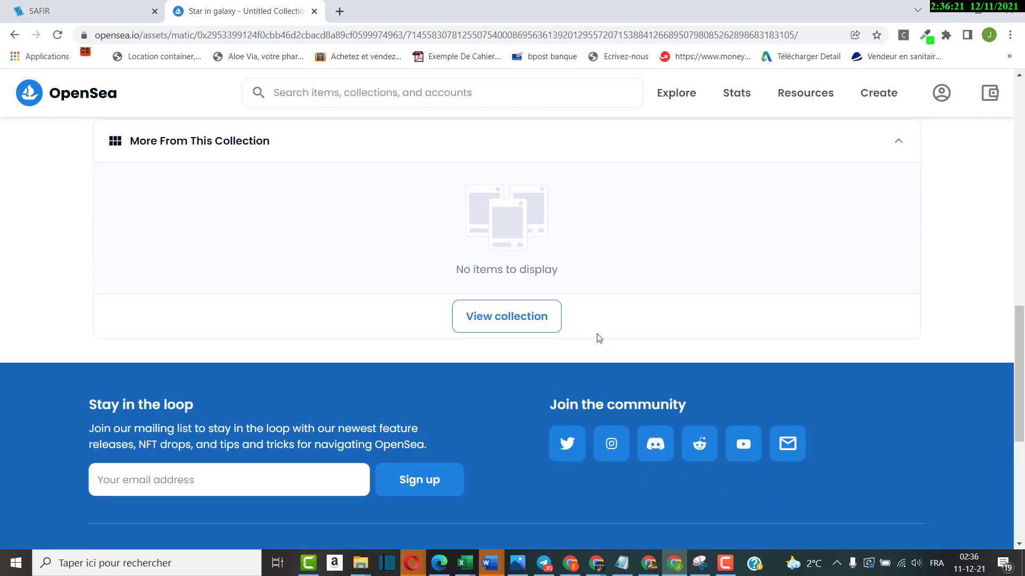
- Browse all NFTs on the marketplace and open the Baby Dragon Club #4634 item
{"action": "scroll", "coordinate": [714, 279], "scroll_direction": "up", "scroll_amount": 15}
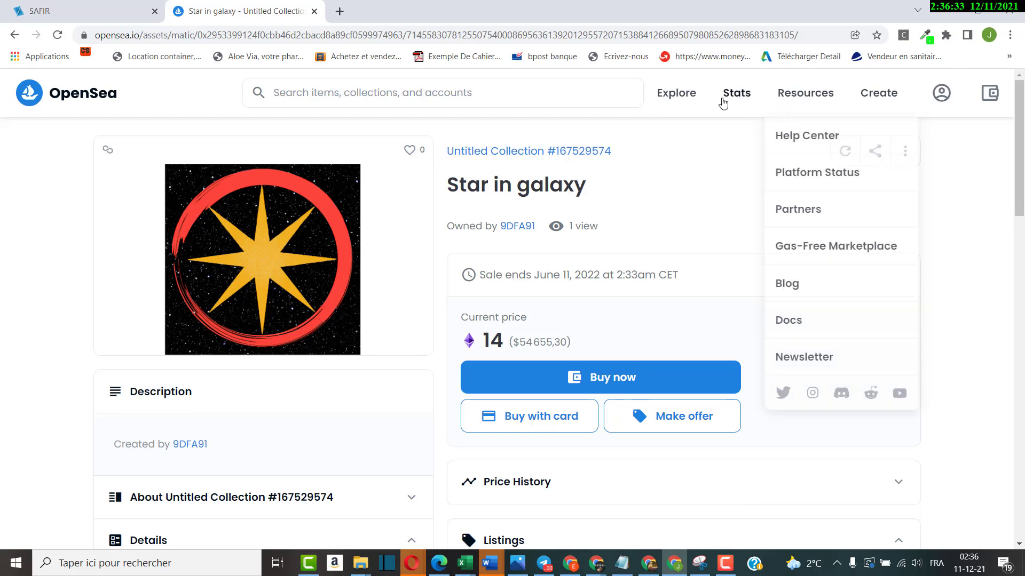
{"action": "mouse_move", "coordinate": [677, 101]}
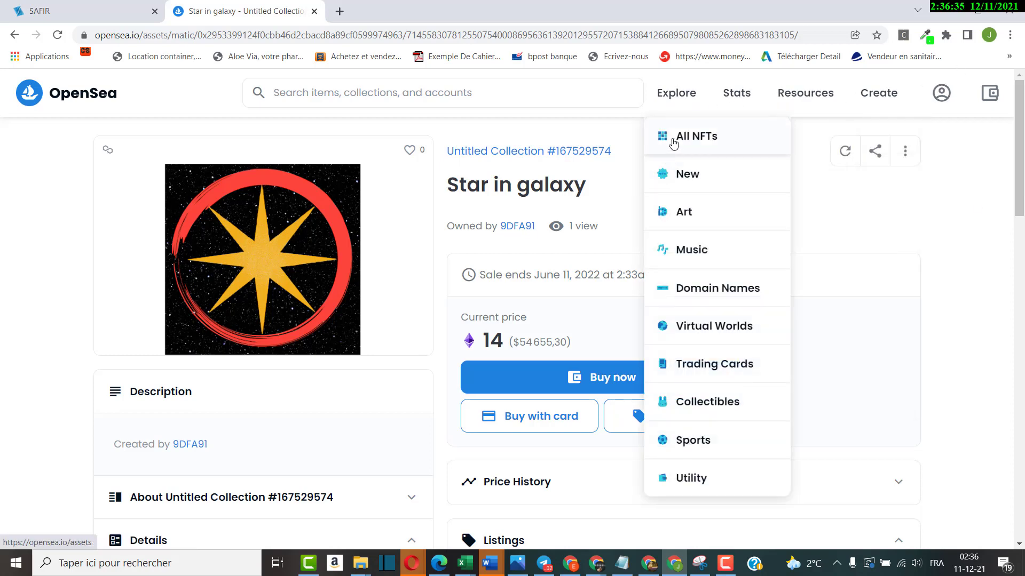
{"action": "left_click", "coordinate": [692, 140]}
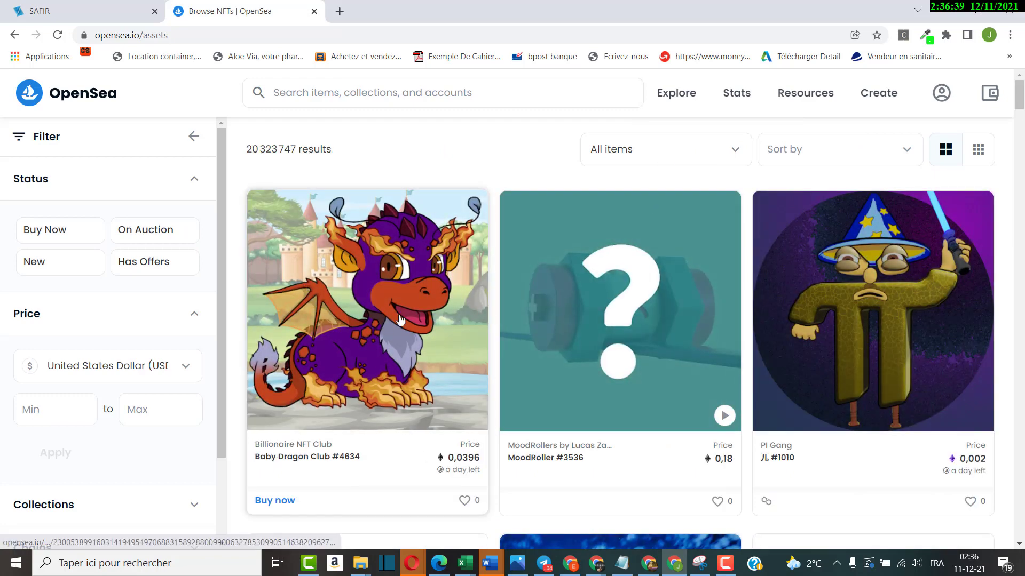
{"action": "scroll", "coordinate": [404, 318], "scroll_direction": "down", "scroll_amount": 3}
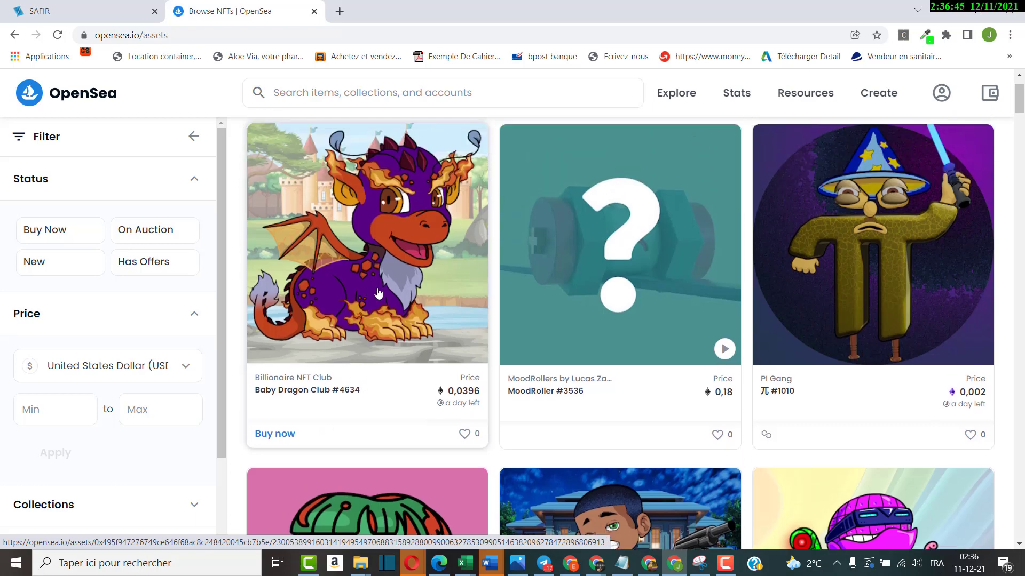
{"action": "left_click", "coordinate": [389, 299]}
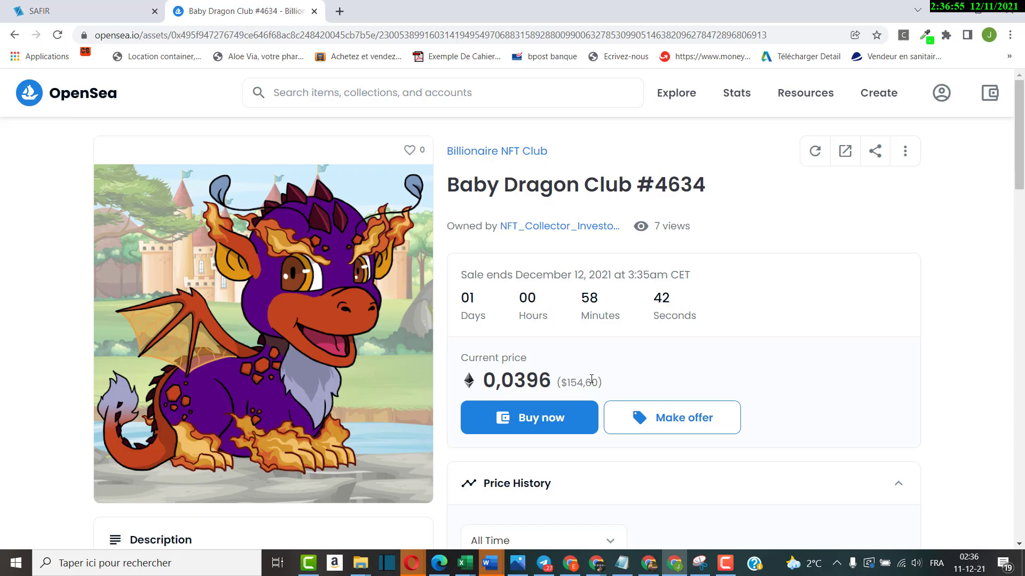
- Collapse the item's price history and offers, expand its listings, and review the item activity and related collection items
{"action": "scroll", "coordinate": [587, 374], "scroll_direction": "down", "scroll_amount": 3}
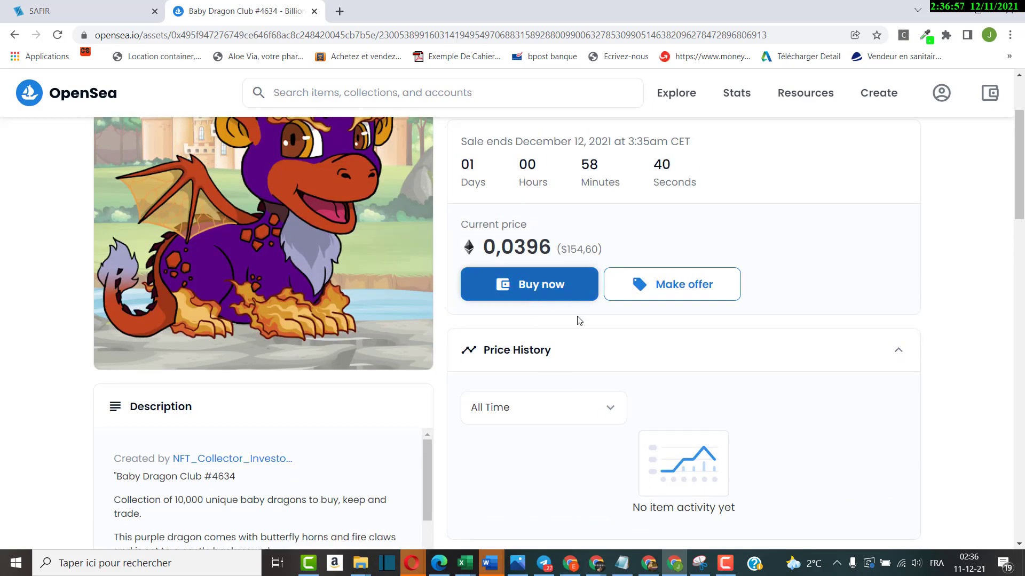
{"action": "scroll", "coordinate": [571, 330], "scroll_direction": "down", "scroll_amount": 1}
{"action": "left_click", "coordinate": [531, 287]}
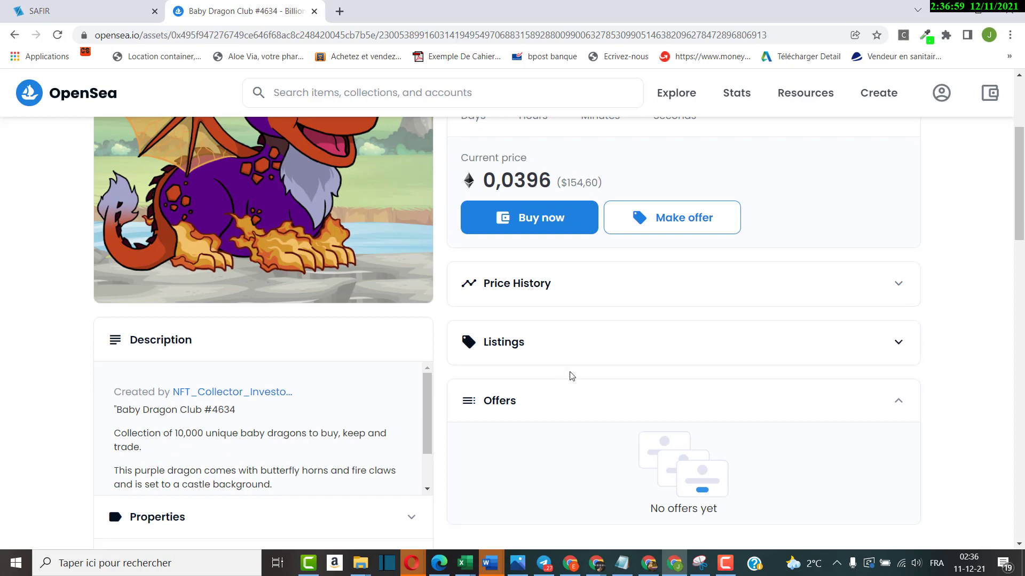
{"action": "left_click", "coordinate": [513, 352]}
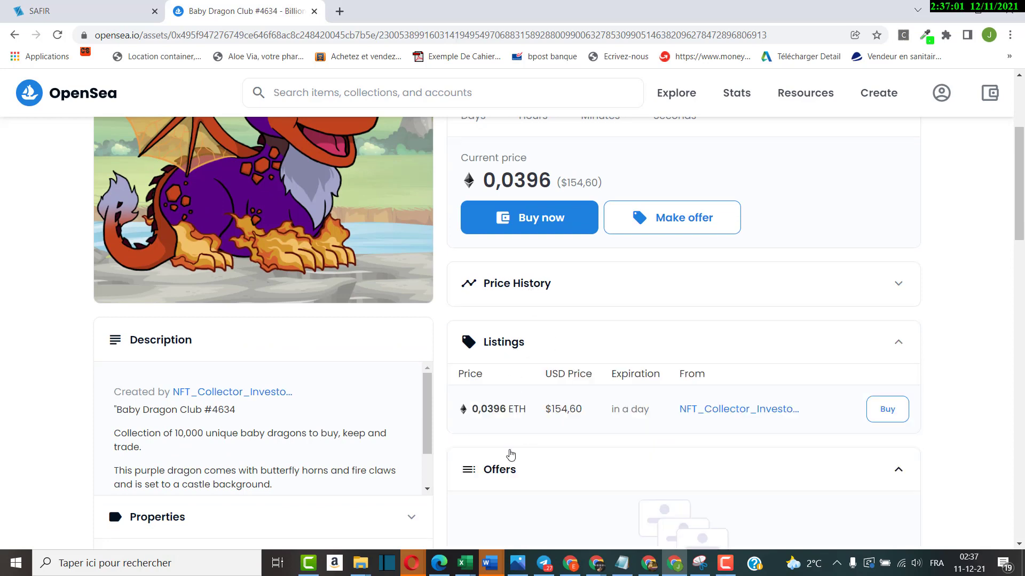
{"action": "left_click", "coordinate": [500, 472]}
{"action": "scroll", "coordinate": [504, 472], "scroll_direction": "down", "scroll_amount": 5}
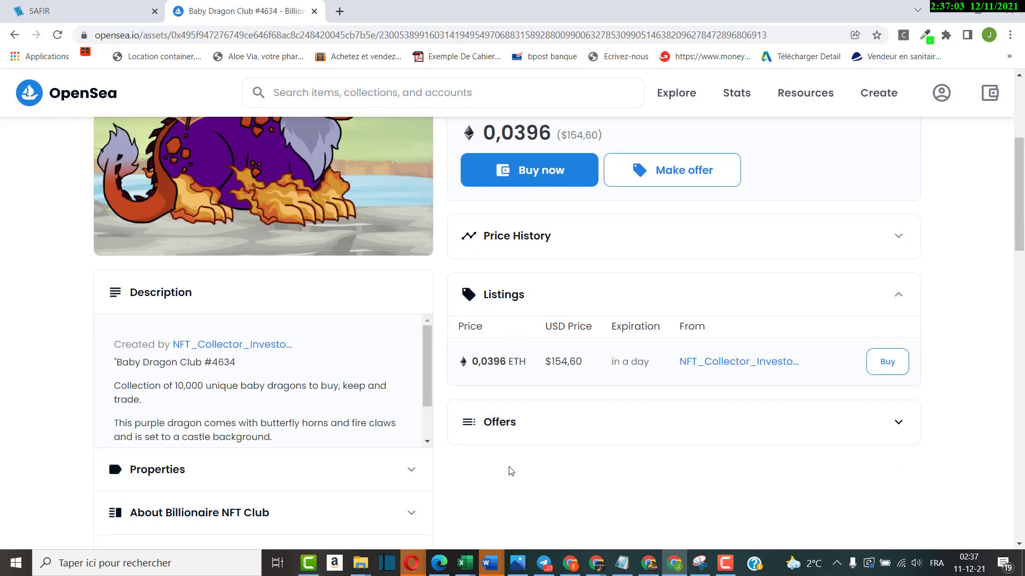
{"action": "scroll", "coordinate": [511, 436], "scroll_direction": "down", "scroll_amount": 5}
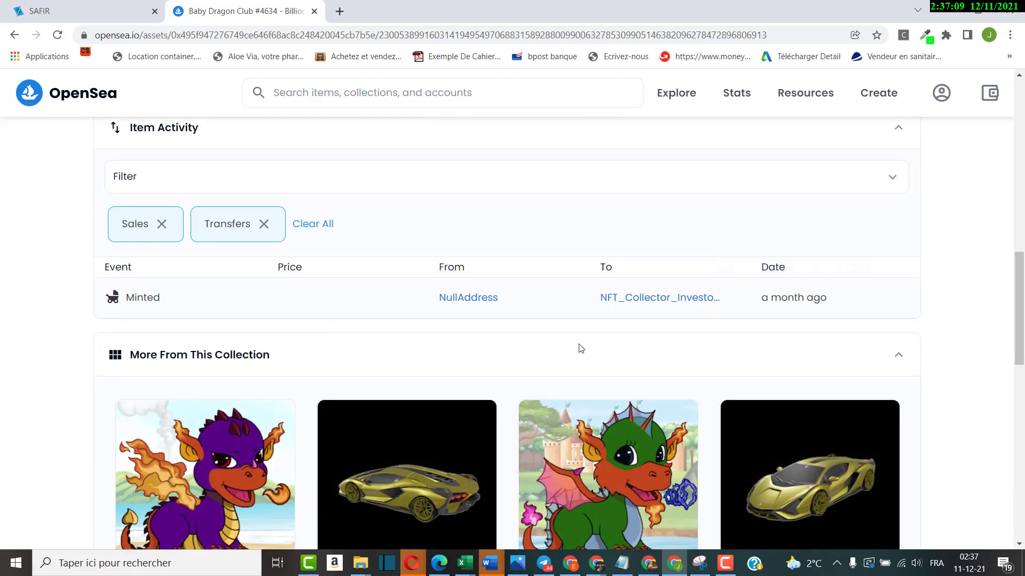
{"action": "scroll", "coordinate": [608, 366], "scroll_direction": "down", "scroll_amount": 2}
{"action": "scroll", "coordinate": [614, 377], "scroll_direction": "down", "scroll_amount": 3}
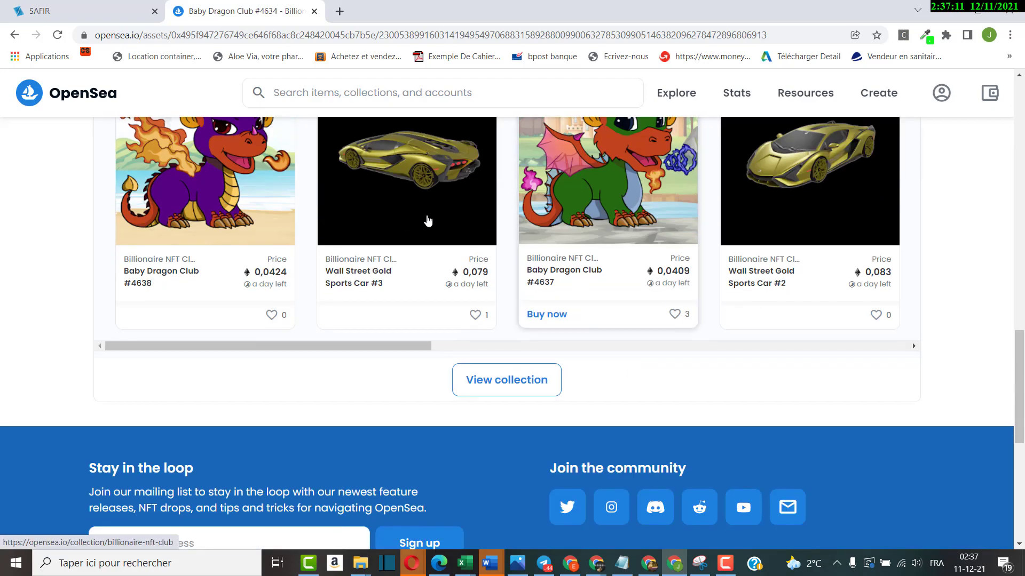
- Open the related item Wall Street Gold Sports Car #3 and review its price, description and activity
{"action": "left_click", "coordinate": [422, 160]}
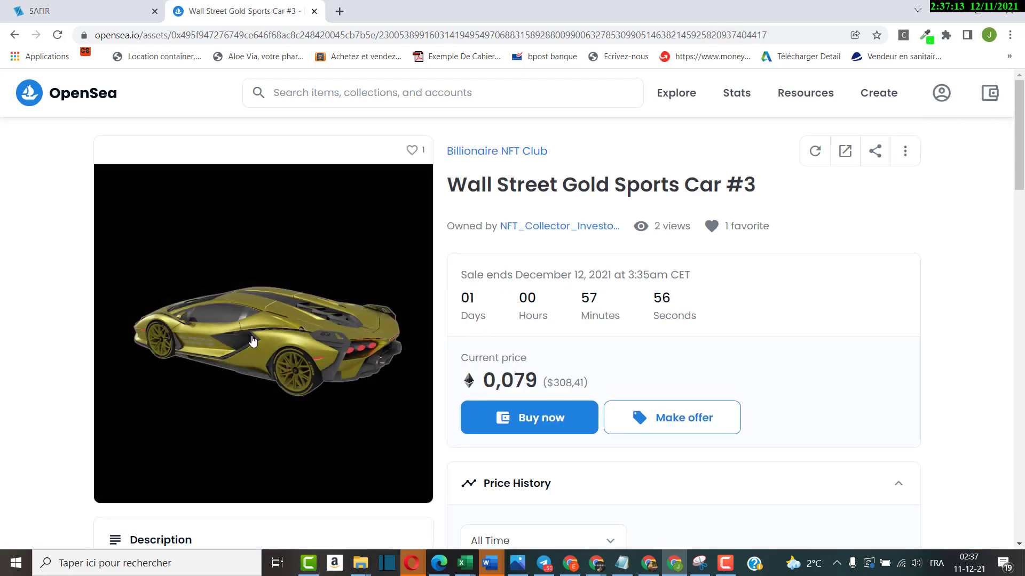
{"action": "scroll", "coordinate": [296, 354], "scroll_direction": "down", "scroll_amount": 4}
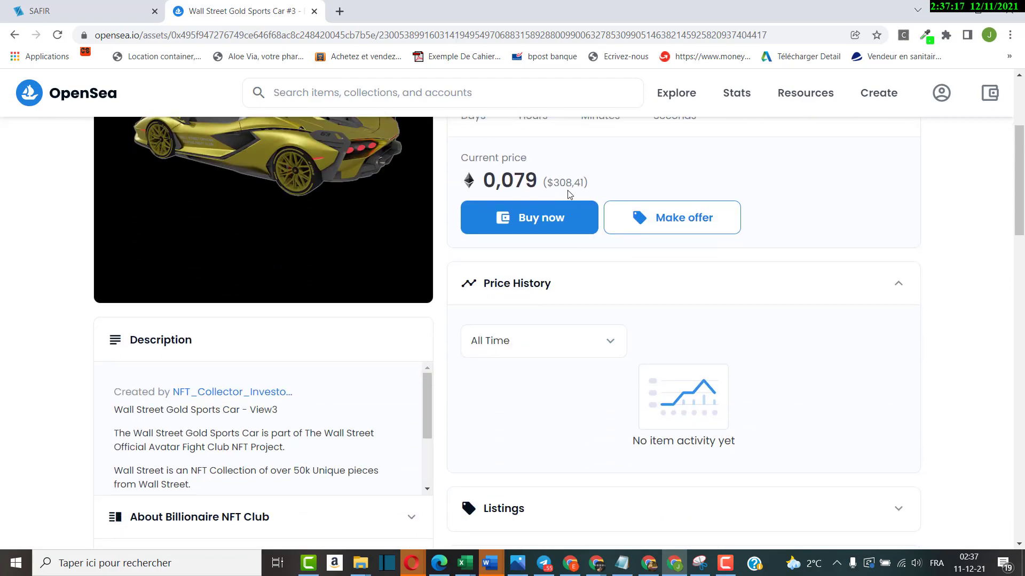
{"action": "scroll", "coordinate": [371, 327], "scroll_direction": "down", "scroll_amount": 12}
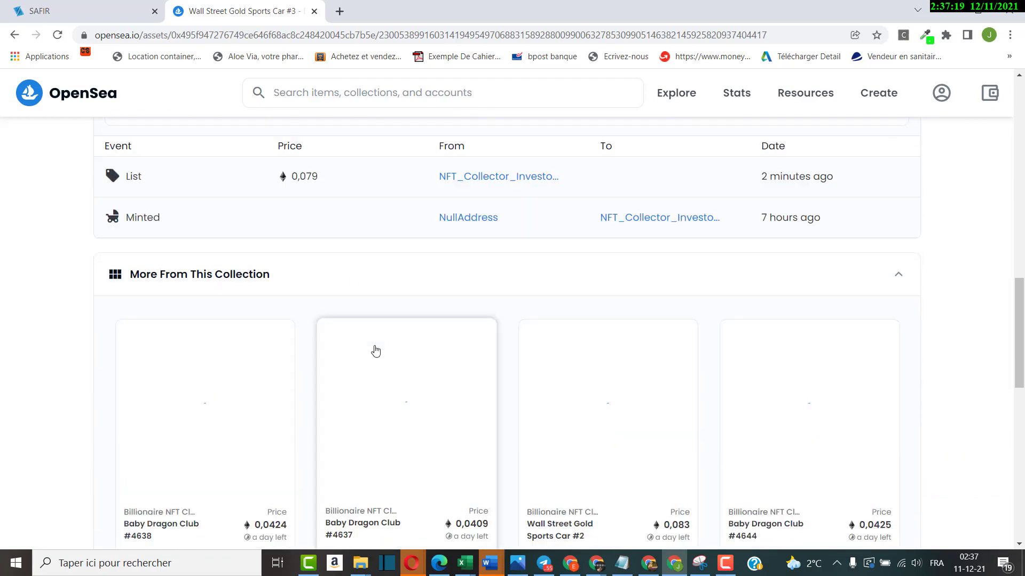
{"action": "scroll", "coordinate": [375, 351], "scroll_direction": "down", "scroll_amount": 7}
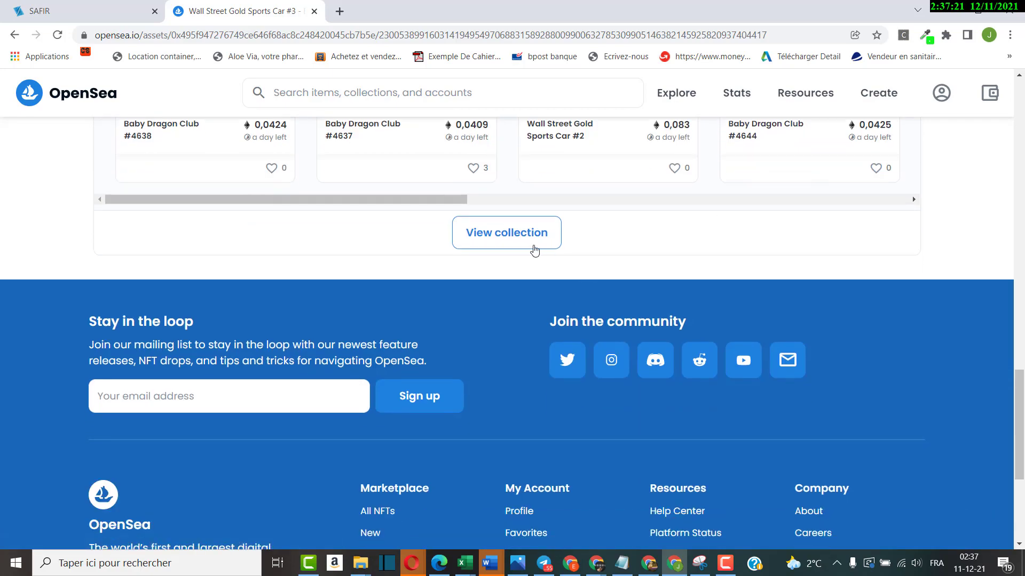
- View the full Billionaire NFT Club collection and open a Golden Gloves item from it
{"action": "left_click", "coordinate": [526, 234]}
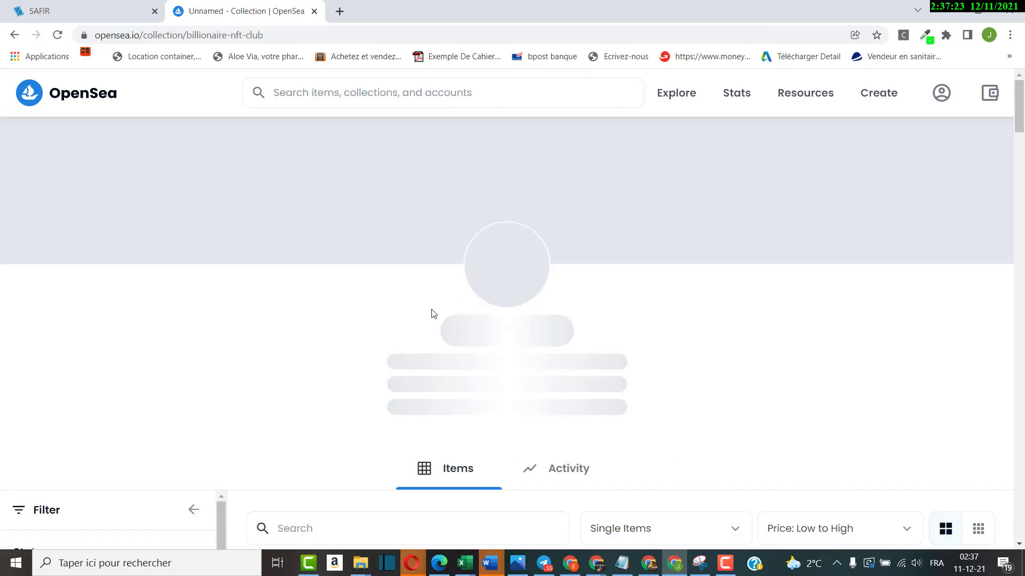
{"action": "scroll", "coordinate": [485, 366], "scroll_direction": "down", "scroll_amount": 6}
{"action": "scroll", "coordinate": [495, 361], "scroll_direction": "down", "scroll_amount": 5}
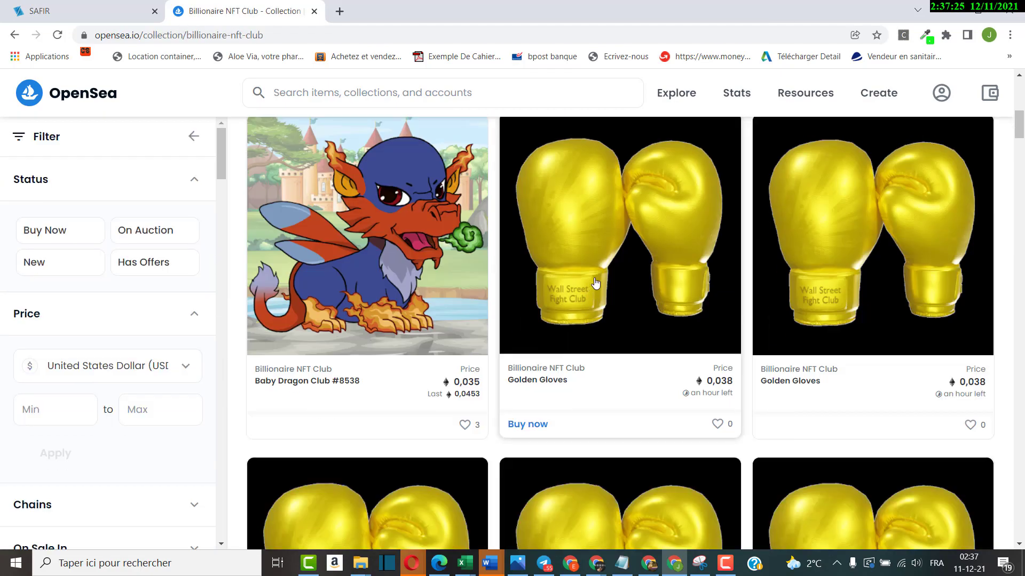
{"action": "left_click", "coordinate": [625, 241]}
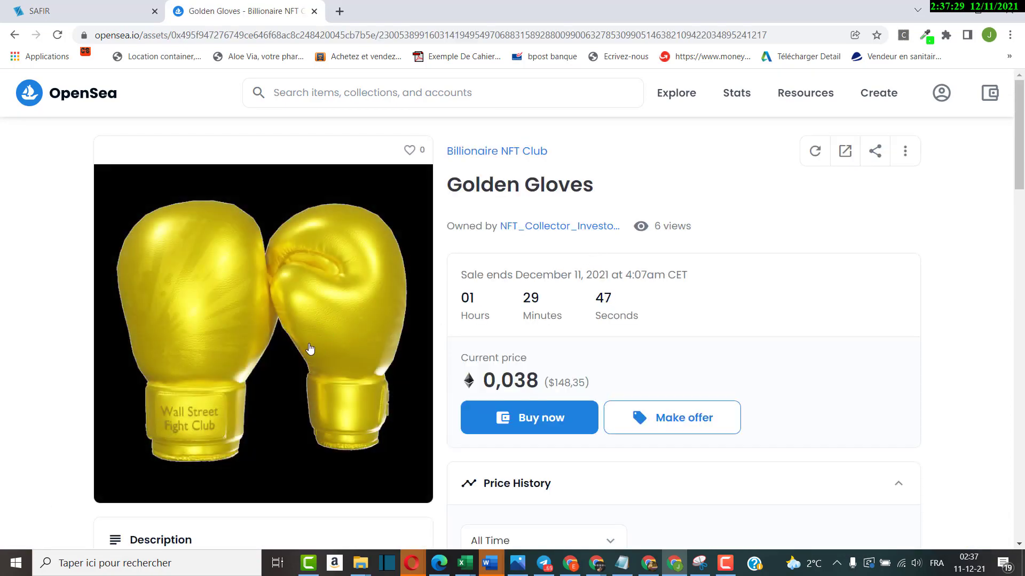
- Read the Golden Gloves description and review its activity and the other items in the collection
{"action": "scroll", "coordinate": [309, 349], "scroll_direction": "down", "scroll_amount": 5}
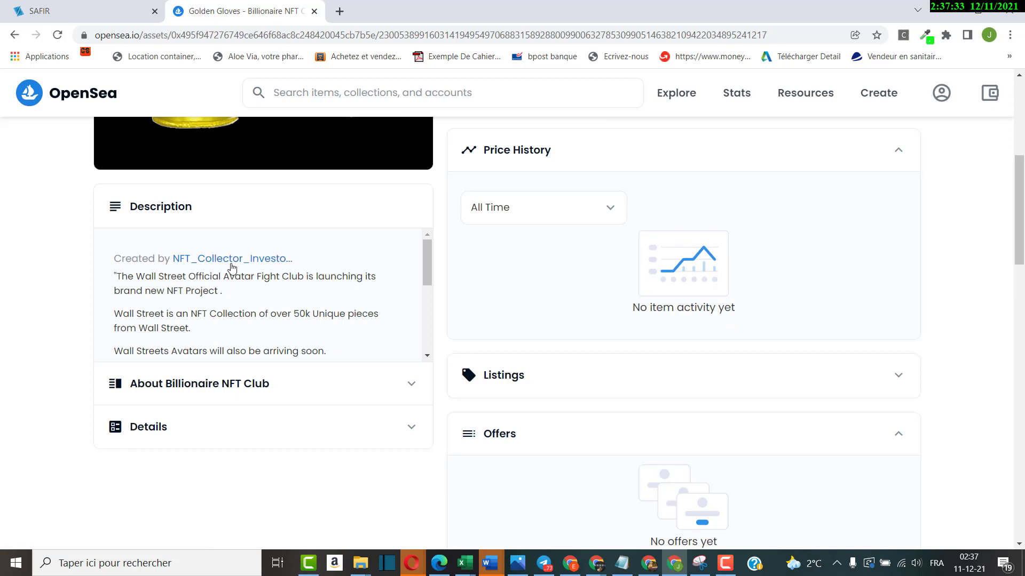
{"action": "scroll", "coordinate": [182, 348], "scroll_direction": "down", "scroll_amount": 8}
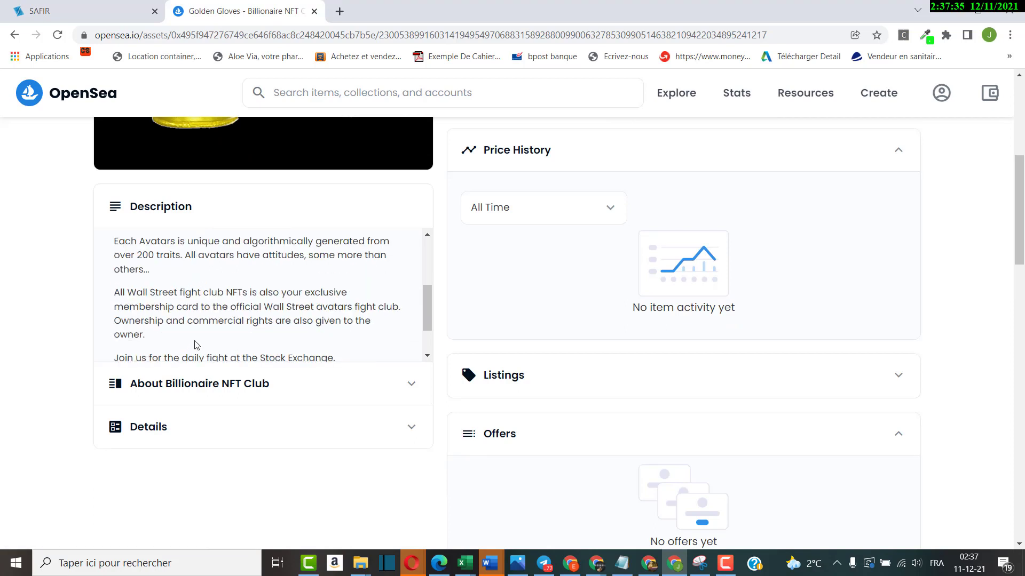
{"action": "scroll", "coordinate": [331, 315], "scroll_direction": "down", "scroll_amount": 6}
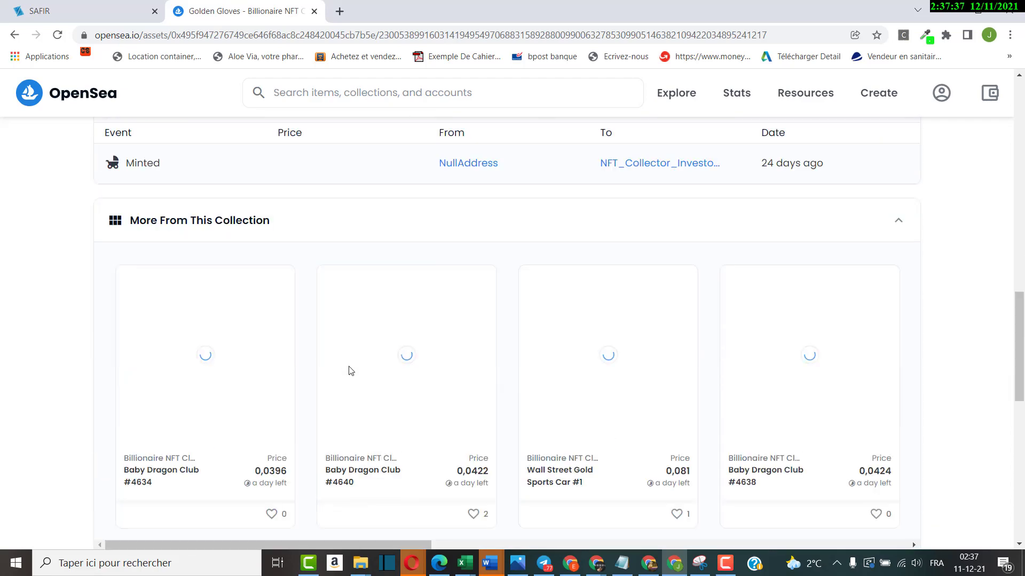
{"action": "scroll", "coordinate": [400, 390], "scroll_direction": "down", "scroll_amount": 1}
{"action": "scroll", "coordinate": [443, 198], "scroll_direction": "up", "scroll_amount": 5}
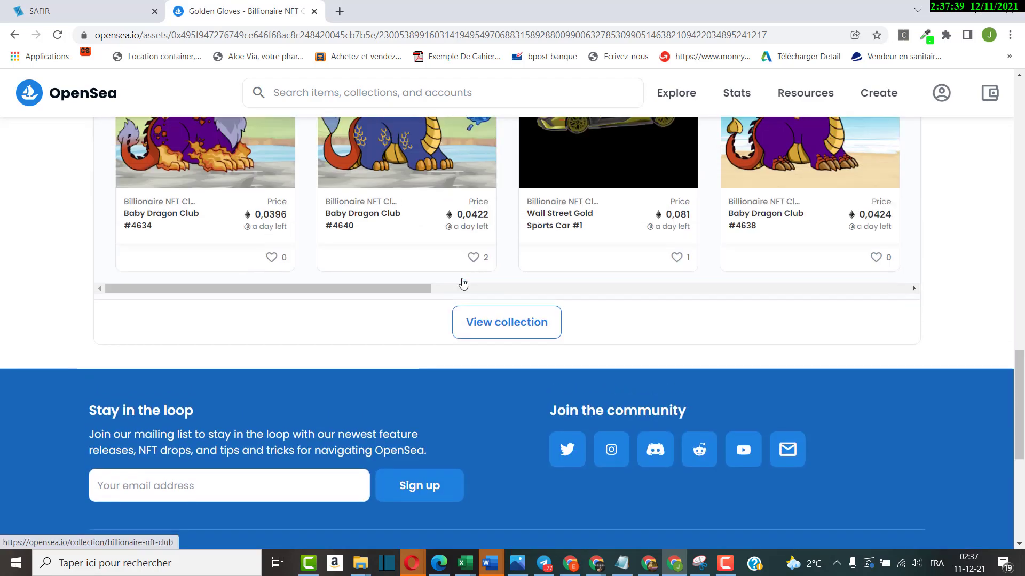
- Open Baby Dragon Club #4640 from the related items and examine its description and item activity
{"action": "left_click", "coordinate": [419, 269]}
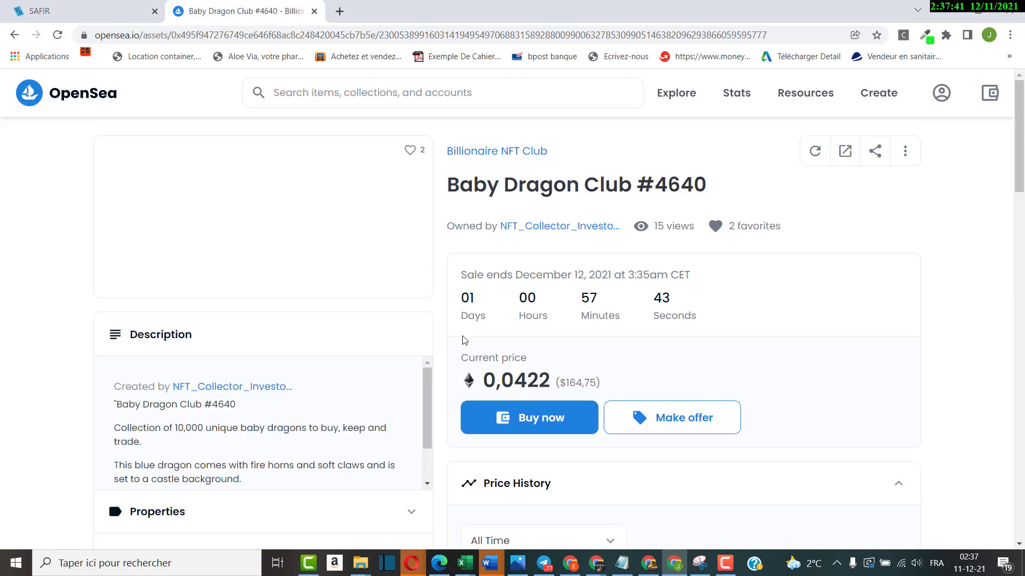
{"action": "scroll", "coordinate": [344, 359], "scroll_direction": "down", "scroll_amount": 5}
{"action": "scroll", "coordinate": [203, 340], "scroll_direction": "down", "scroll_amount": 7}
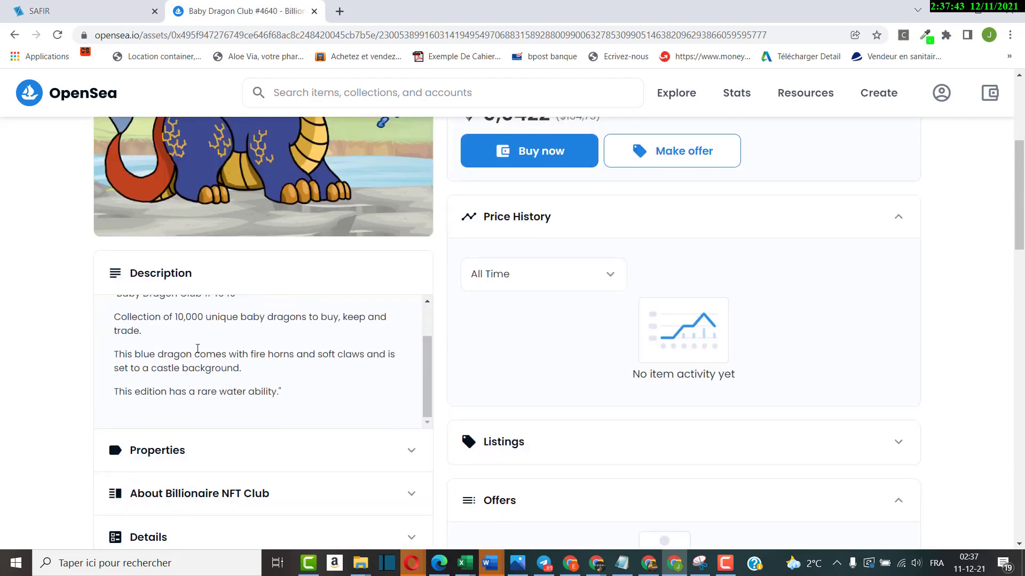
{"action": "scroll", "coordinate": [343, 370], "scroll_direction": "down", "scroll_amount": 5}
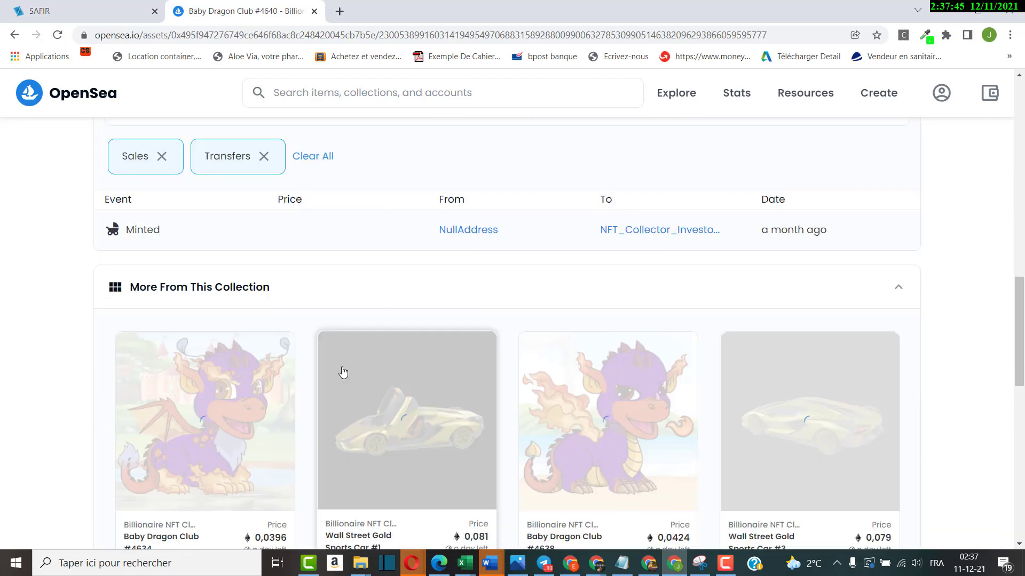
{"action": "scroll", "coordinate": [522, 238], "scroll_direction": "down", "scroll_amount": 4}
{"action": "scroll", "coordinate": [697, 275], "scroll_direction": "up", "scroll_amount": 6}
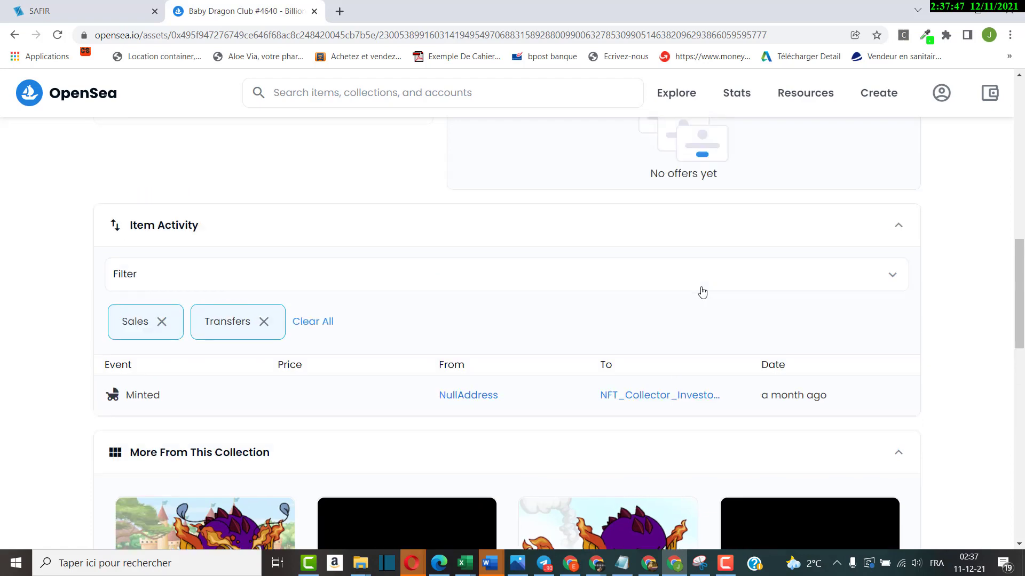
- Collapse the offers on Baby Dragon Club #4640, expand its listings, and check the listing entry and current price
{"action": "scroll", "coordinate": [700, 291], "scroll_direction": "up", "scroll_amount": 4}
{"action": "left_click", "coordinate": [498, 299]}
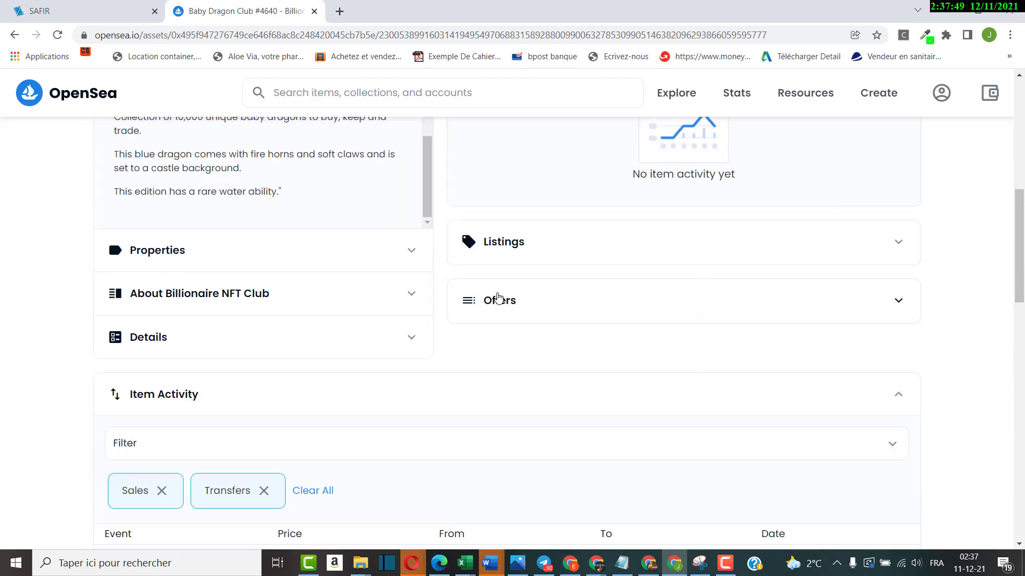
{"action": "left_click", "coordinate": [505, 244]}
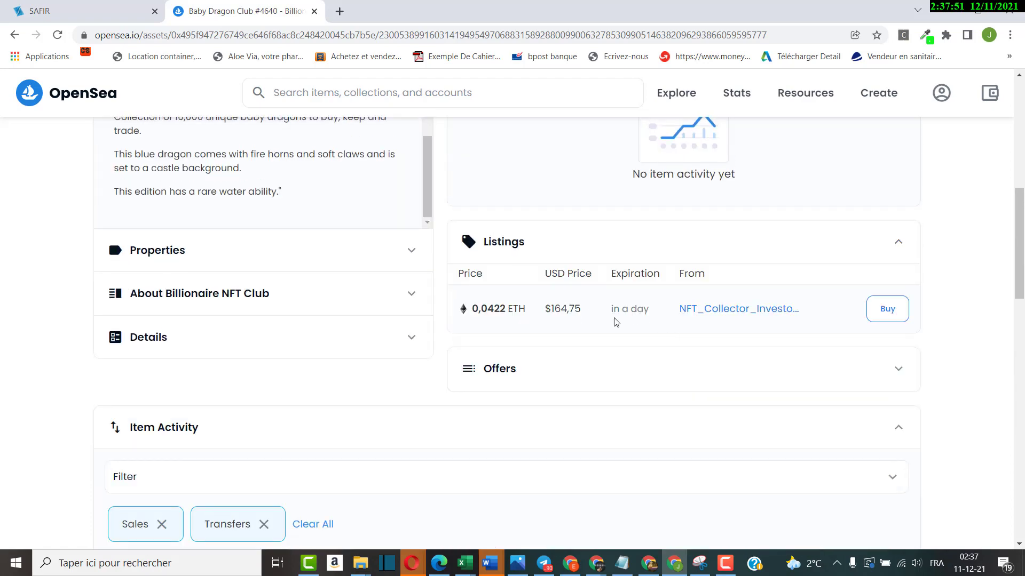
{"action": "scroll", "coordinate": [785, 343], "scroll_direction": "up", "scroll_amount": 5}
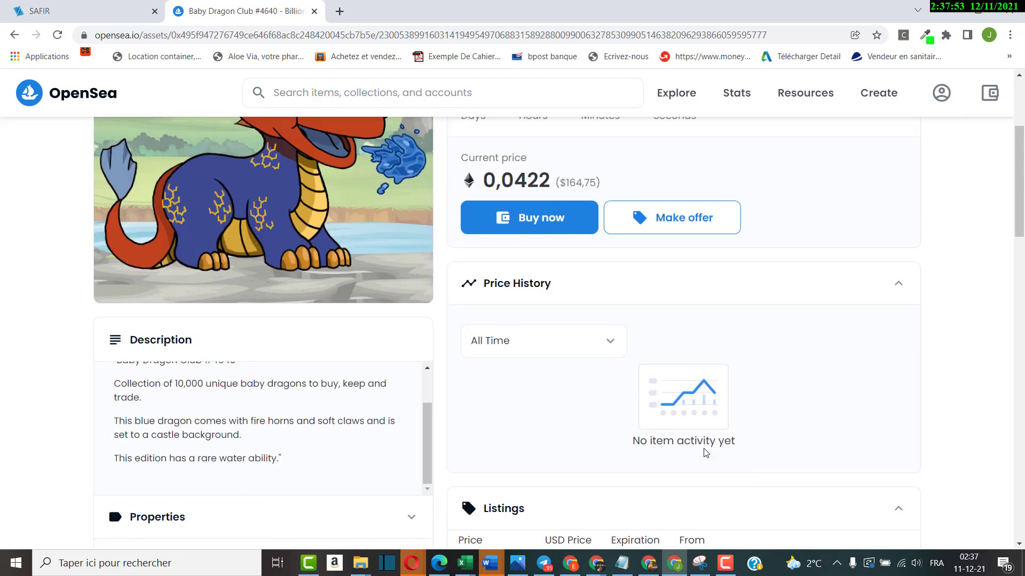
{"action": "scroll", "coordinate": [704, 450], "scroll_direction": "down", "scroll_amount": 5}
- Open the seller's profile from the listing entry, look through the collected items and open NFT Gossip Girl #4934
{"action": "left_click", "coordinate": [735, 315]}
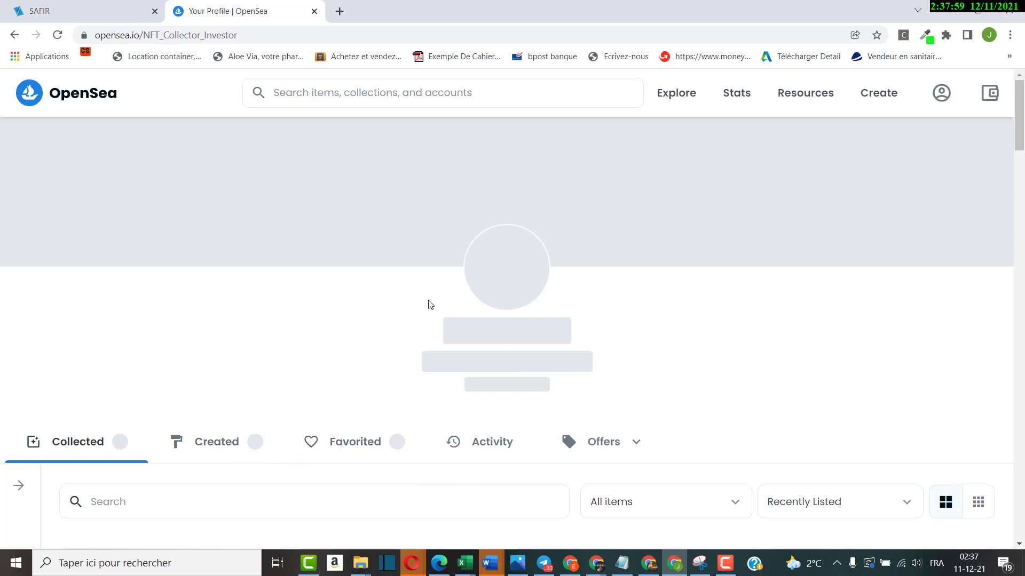
{"action": "scroll", "coordinate": [227, 428], "scroll_direction": "down", "scroll_amount": 4}
{"action": "scroll", "coordinate": [279, 417], "scroll_direction": "down", "scroll_amount": 4}
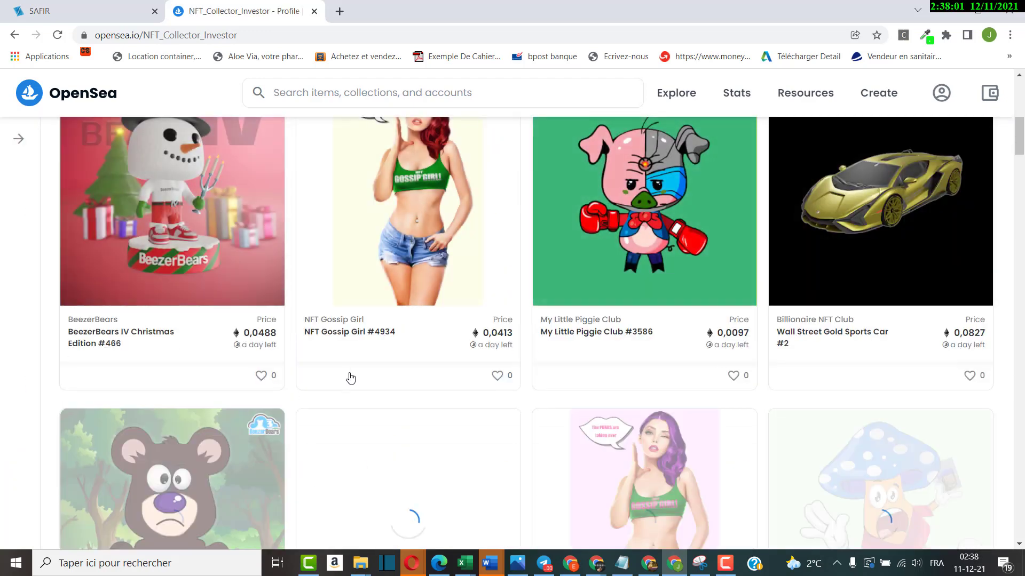
{"action": "scroll", "coordinate": [389, 366], "scroll_direction": "up", "scroll_amount": 2}
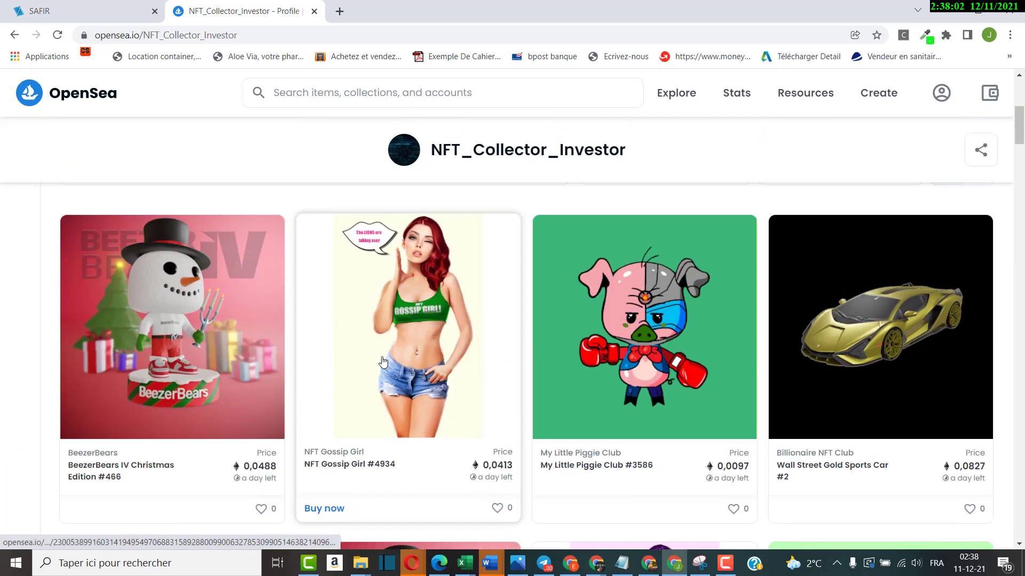
{"action": "left_click", "coordinate": [431, 326]}
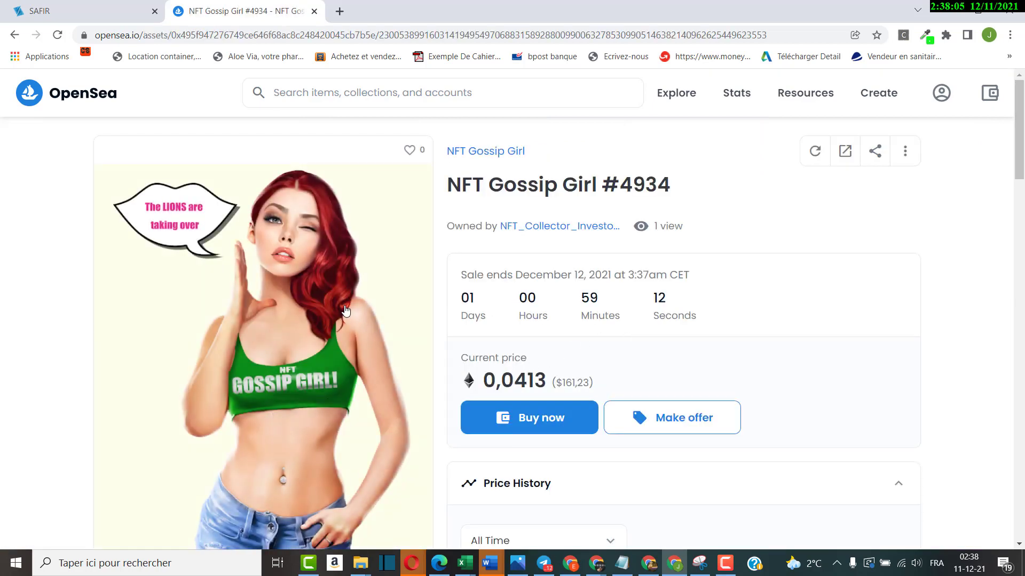
- Examine the NFT Gossip Girl #4934 artwork, read its full description and return to its price details
{"action": "scroll", "coordinate": [316, 406], "scroll_direction": "down", "scroll_amount": 4}
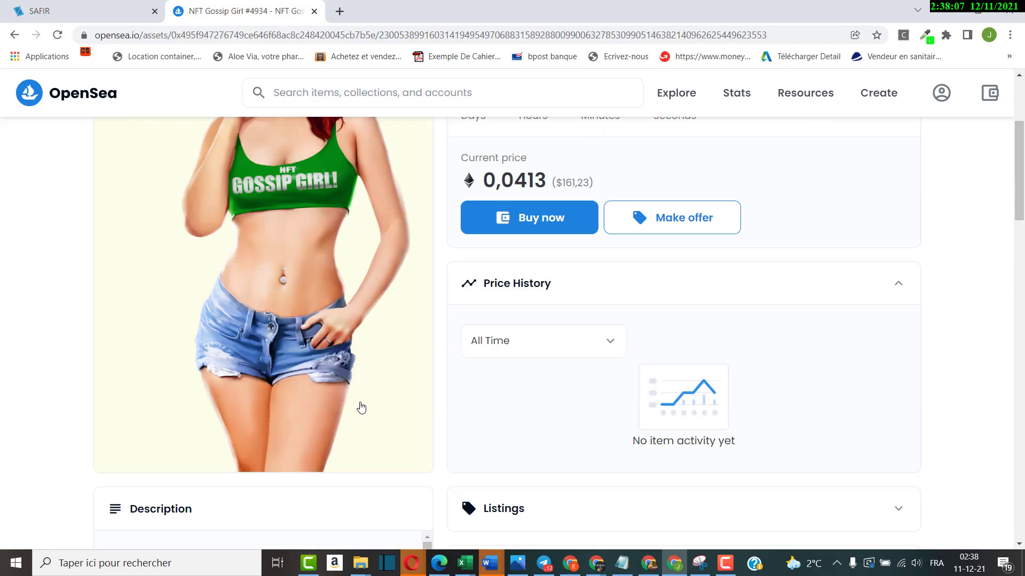
{"action": "scroll", "coordinate": [327, 290], "scroll_direction": "up", "scroll_amount": 4}
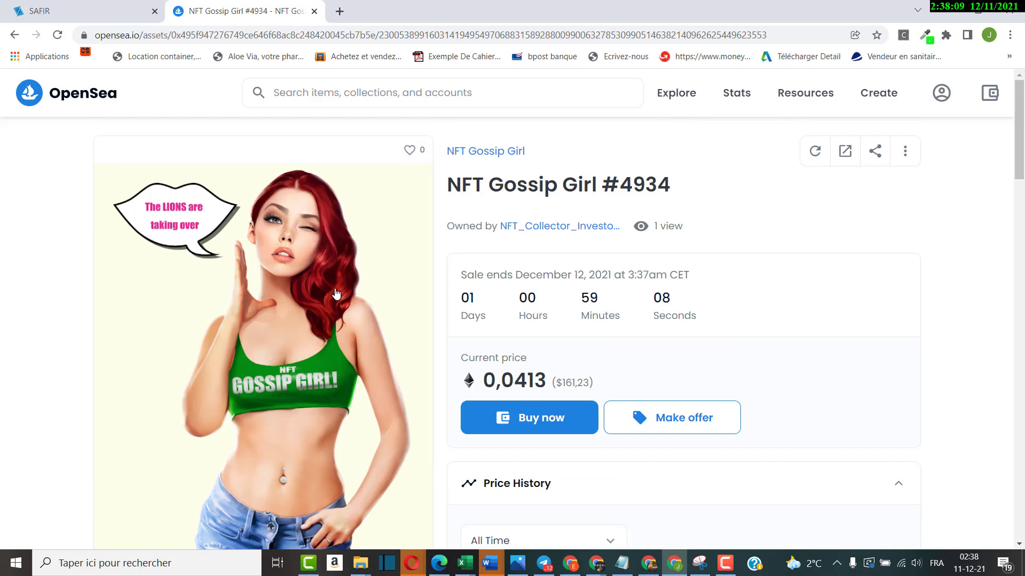
{"action": "scroll", "coordinate": [337, 309], "scroll_direction": "down", "scroll_amount": 8}
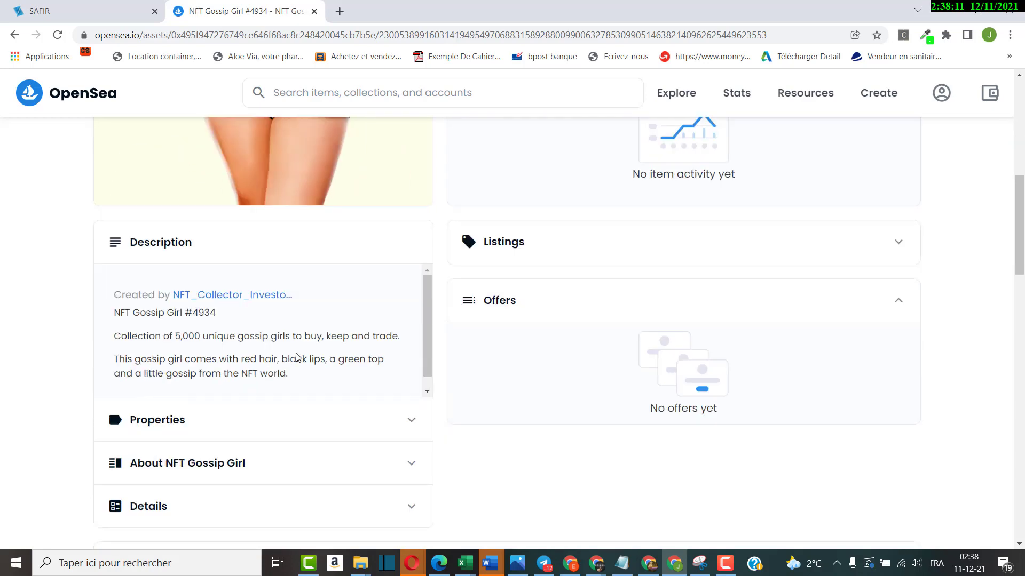
{"action": "scroll", "coordinate": [272, 339], "scroll_direction": "down", "scroll_amount": 1}
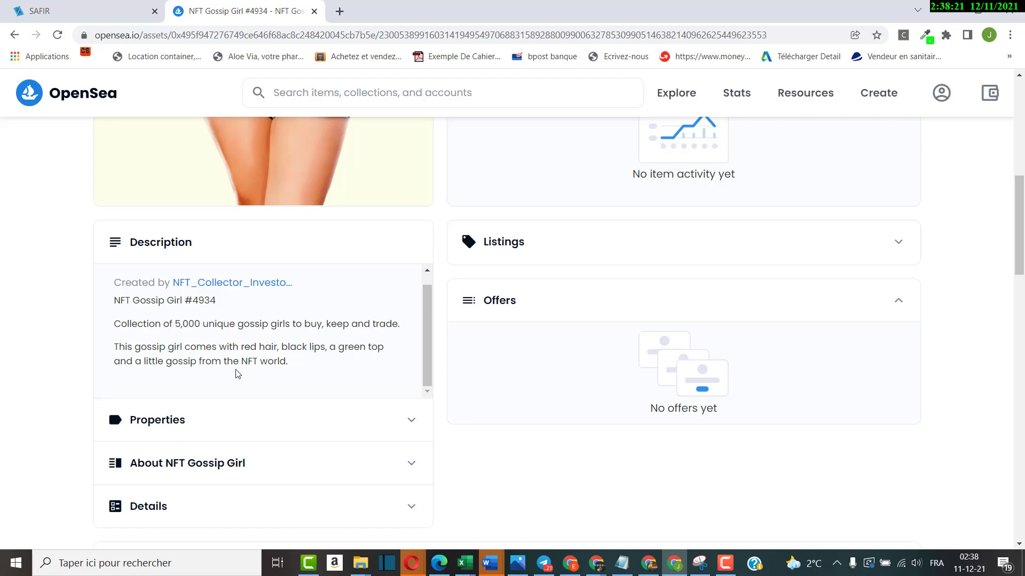
{"action": "scroll", "coordinate": [475, 305], "scroll_direction": "up", "scroll_amount": 6}
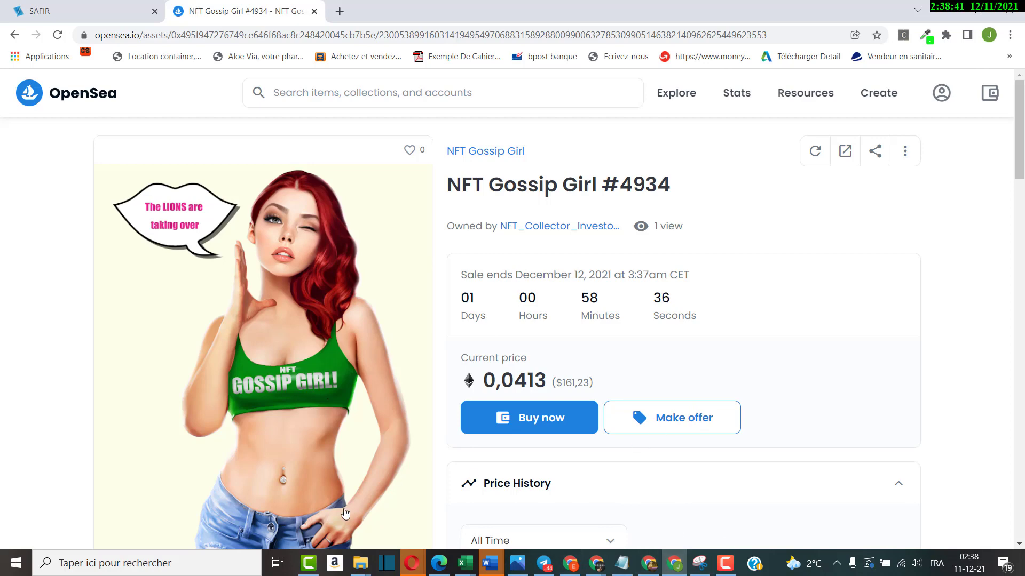
{"action": "left_click", "coordinate": [725, 567]}
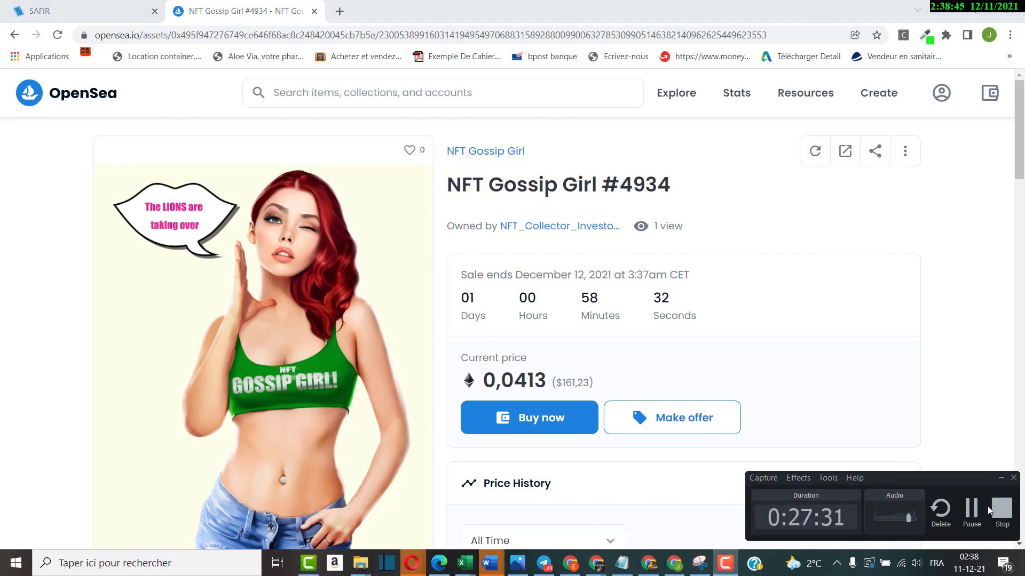